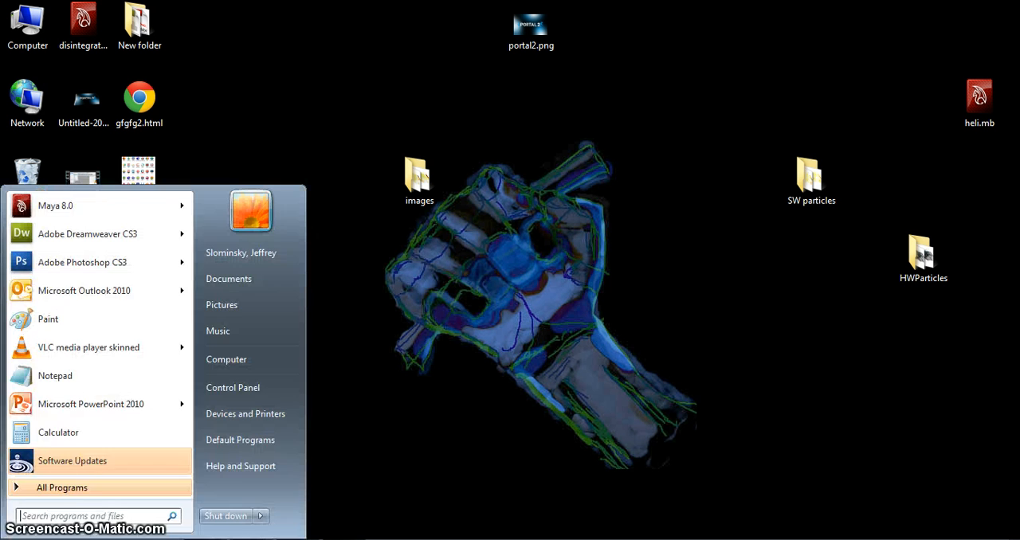
{"action": "left_click", "coordinate": [71, 491]}
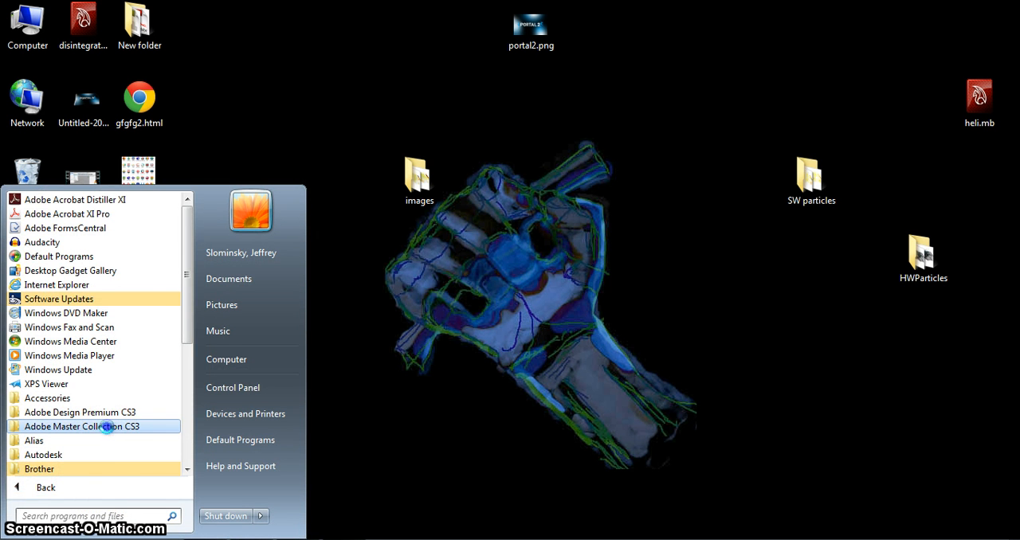
{"action": "left_click", "coordinate": [108, 427]}
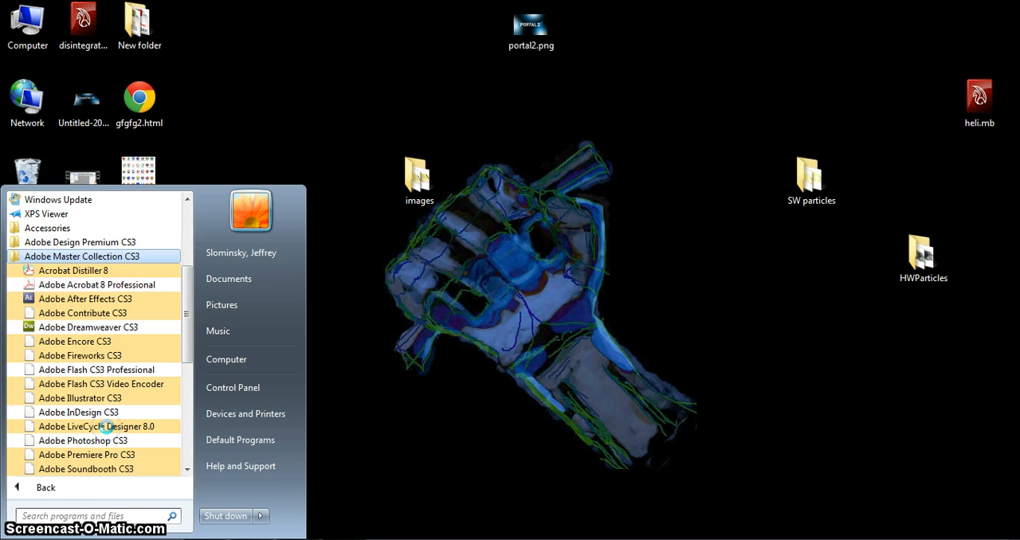
{"action": "left_click", "coordinate": [413, 280]}
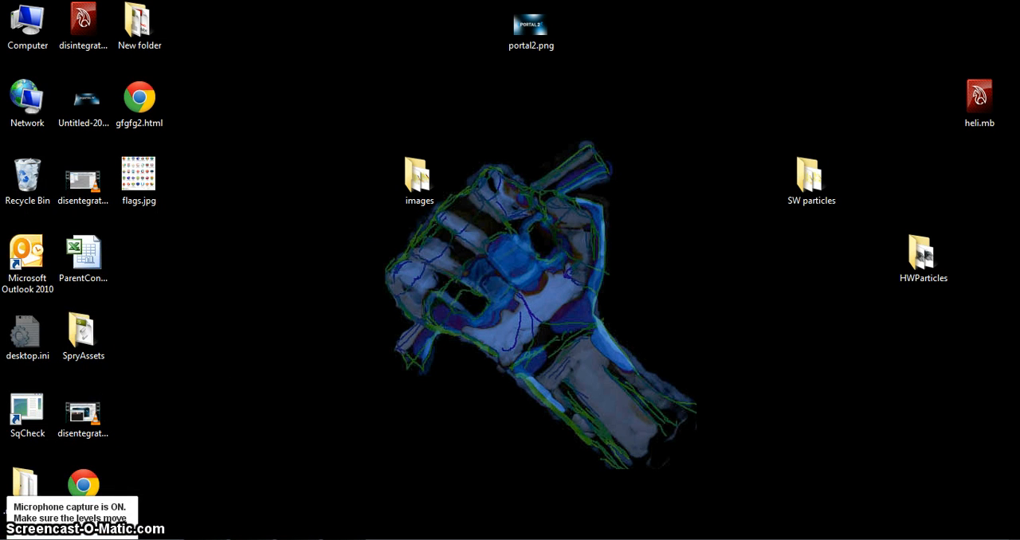
- Launch Adobe Photoshop CS3 and open the image flags.jpg from the Desktop
{"action": "left_click", "coordinate": [18, 539]}
{"action": "left_click", "coordinate": [83, 263]}
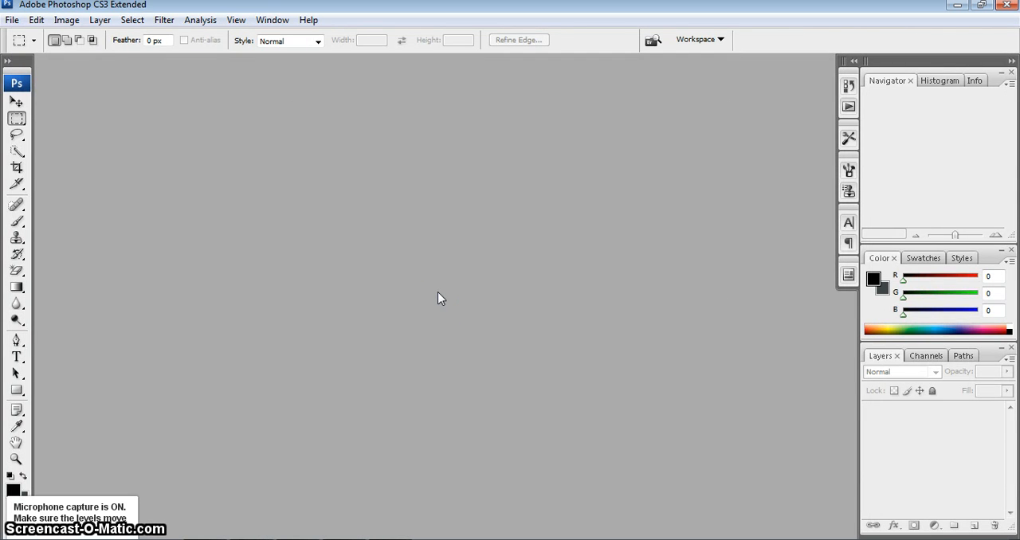
{"action": "left_click", "coordinate": [13, 20]}
{"action": "left_click", "coordinate": [25, 47]}
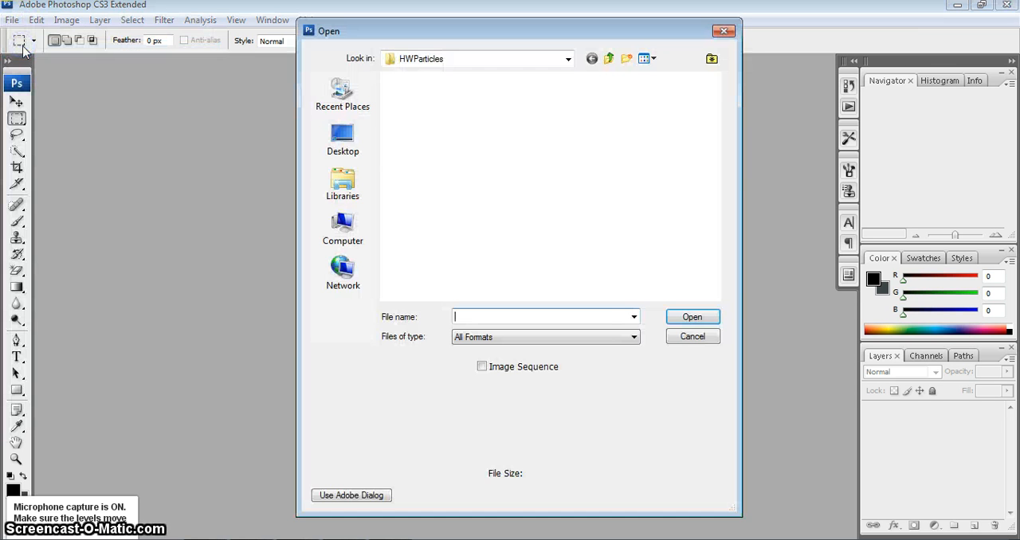
{"action": "left_click", "coordinate": [356, 141]}
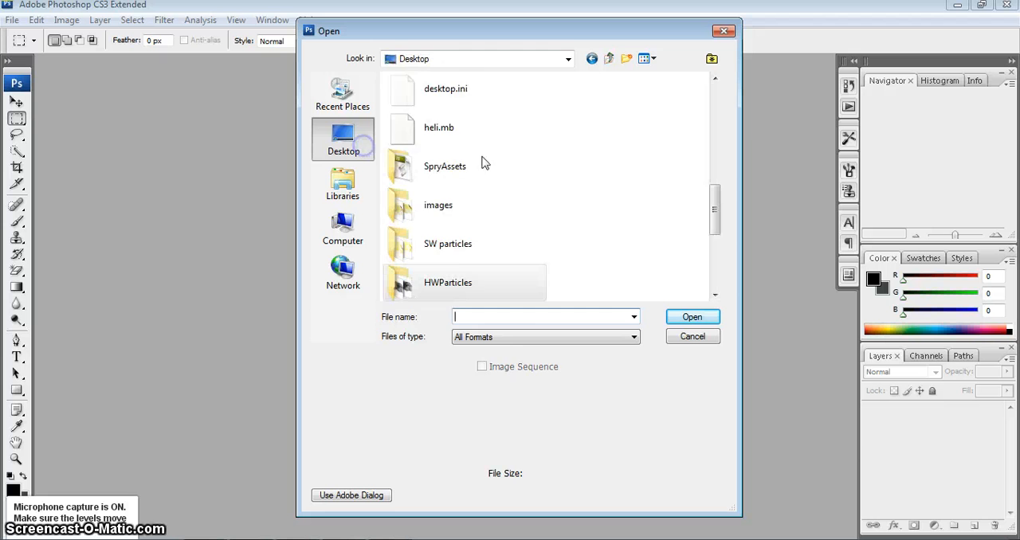
{"action": "left_click_drag", "start_coordinate": [717, 209], "coordinate": [719, 104]}
{"action": "double_click", "coordinate": [415, 93]}
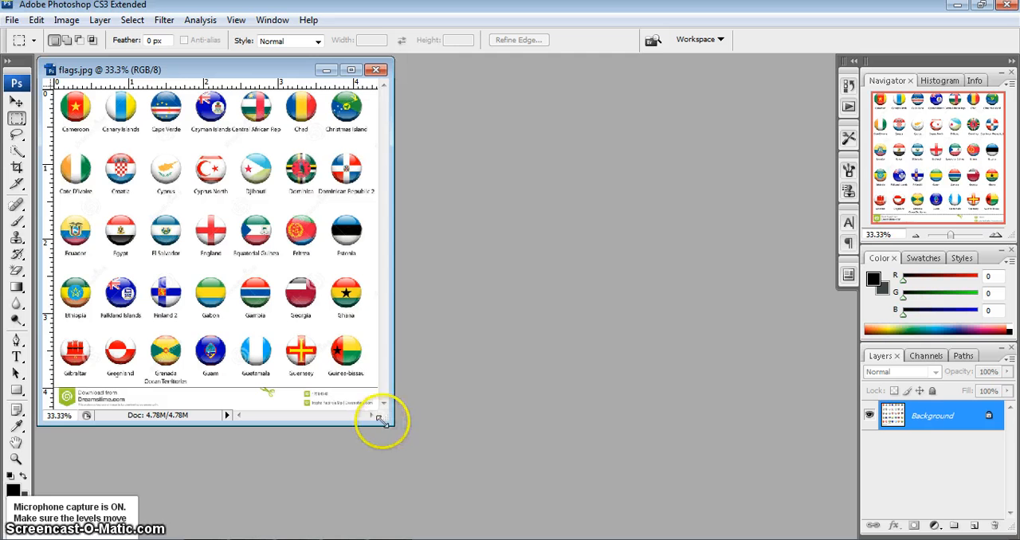
- Select the Cameroon flag with its caption using a rectangular marquee about 160 by 189 pixels and cut it from flags.jpg
{"action": "left_click_drag", "start_coordinate": [388, 422], "coordinate": [683, 502]}
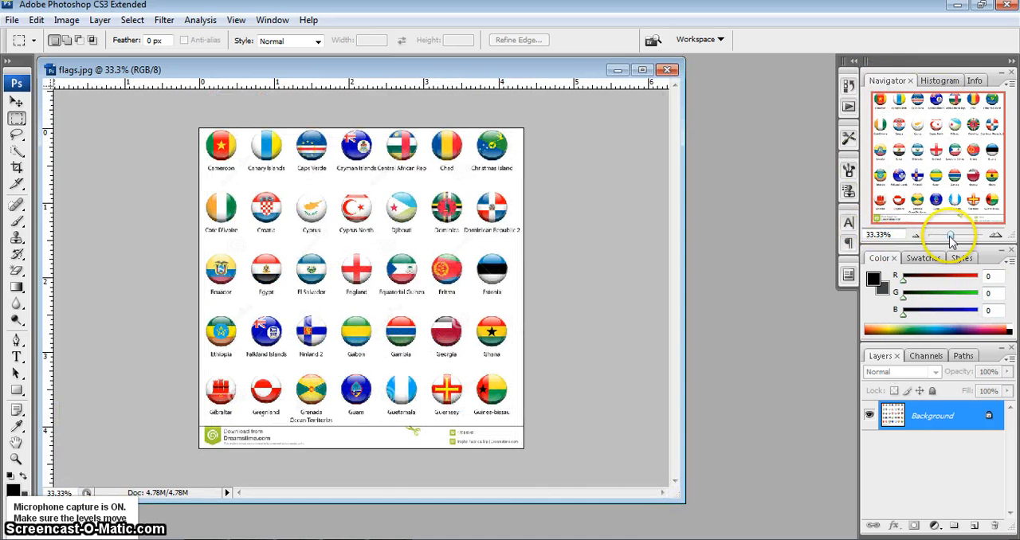
{"action": "left_click_drag", "start_coordinate": [950, 235], "coordinate": [957, 238]}
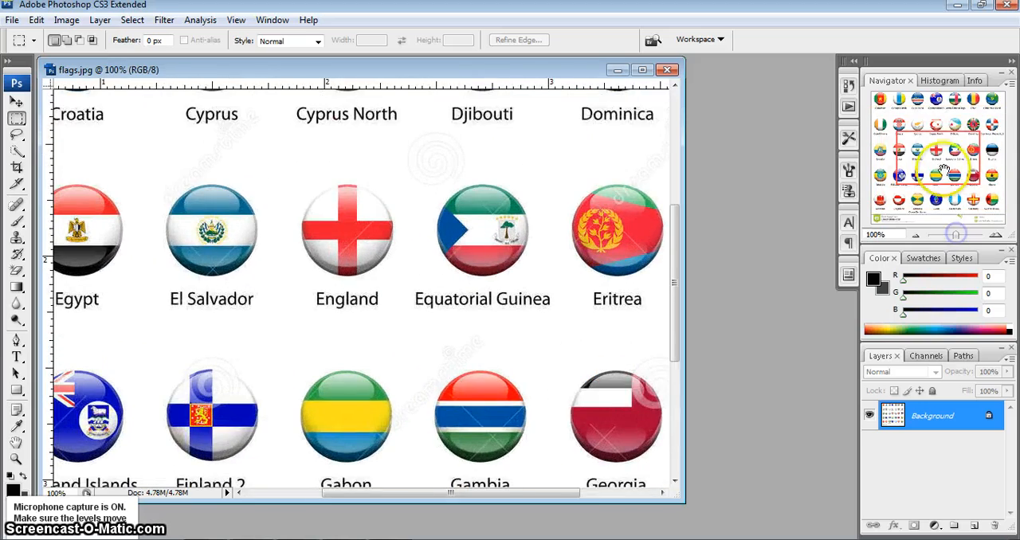
{"action": "left_click_drag", "start_coordinate": [943, 171], "coordinate": [916, 134]}
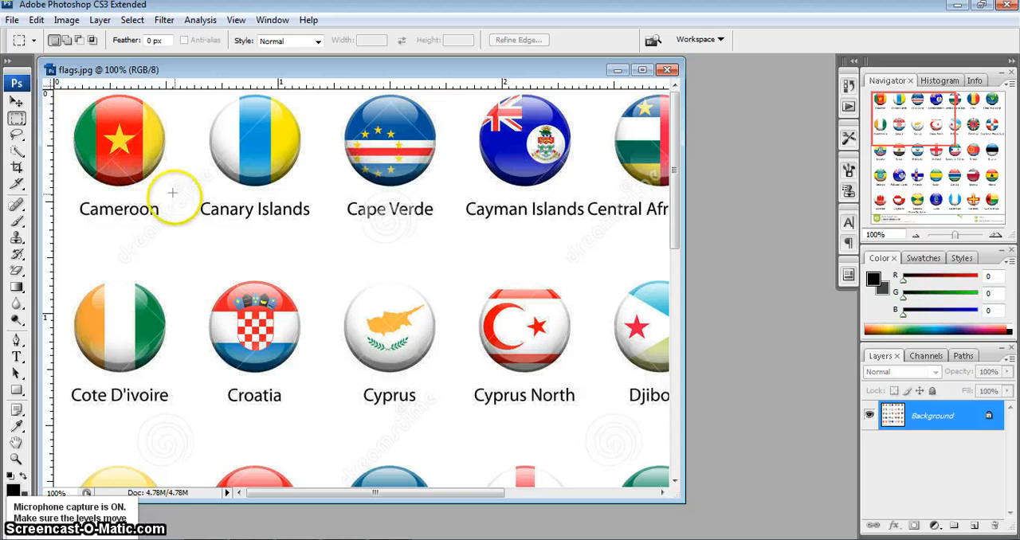
{"action": "left_click", "coordinate": [16, 101]}
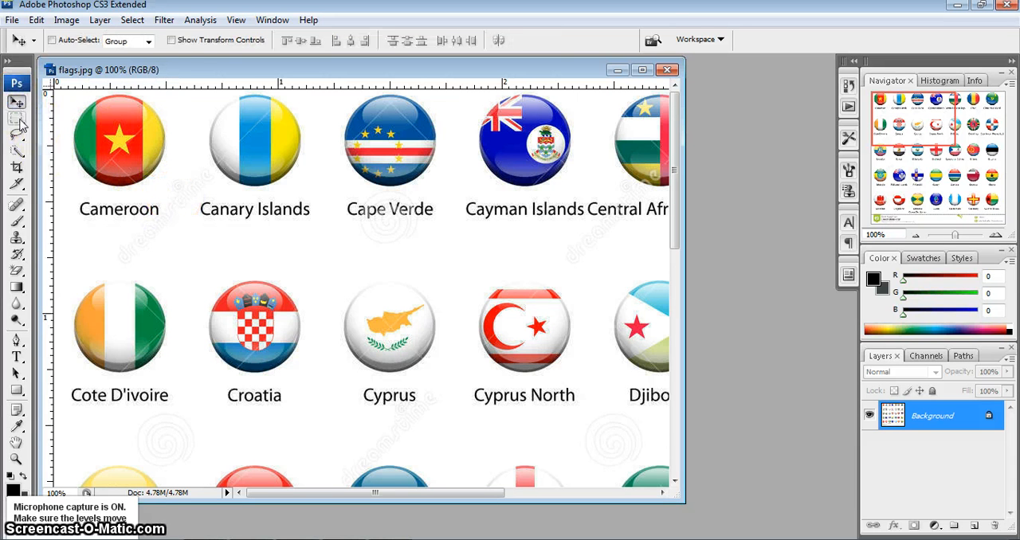
{"action": "left_click", "coordinate": [17, 118]}
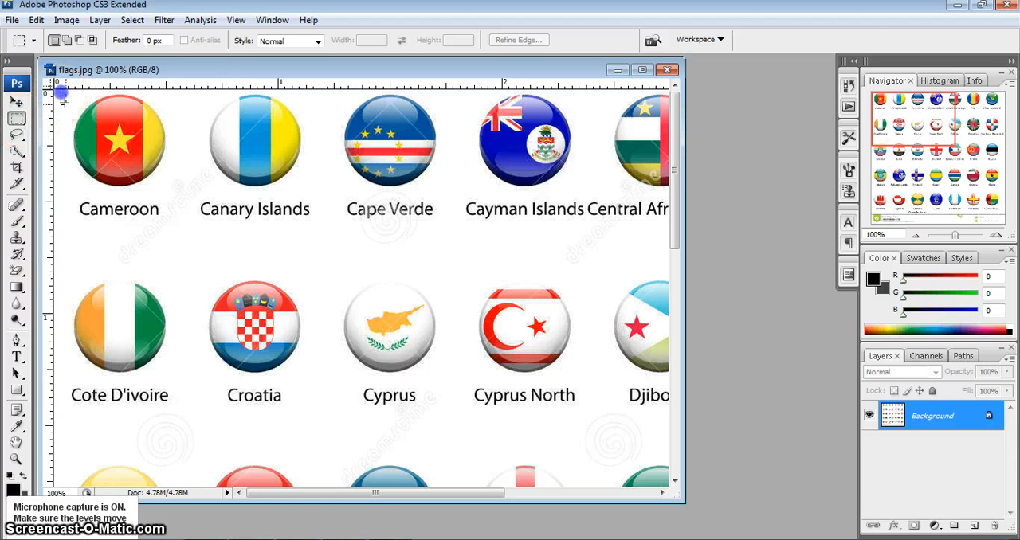
{"action": "left_click_drag", "start_coordinate": [180, 233], "coordinate": [180, 234]}
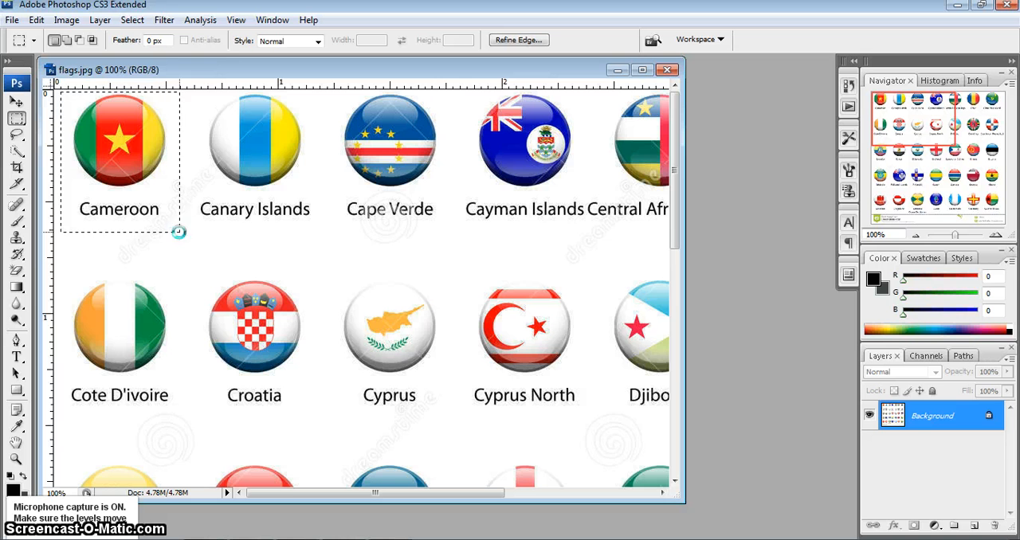
{"action": "key", "text": "ctrl+x"}
- Create a new 160 by 189 pixel document from the Clipboard preset and paste the cut Cameroon flag into it
{"action": "left_click", "coordinate": [12, 20]}
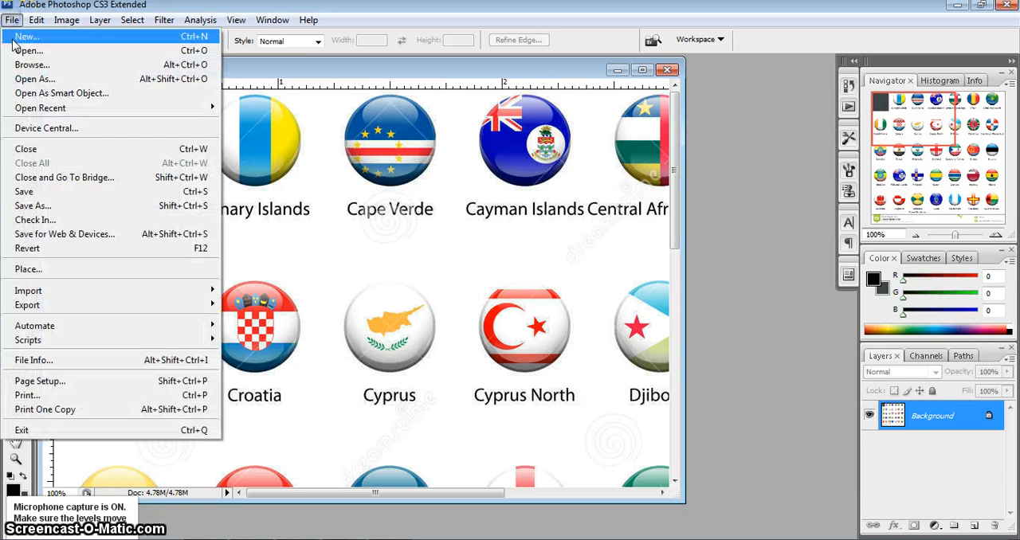
{"action": "left_click", "coordinate": [13, 36]}
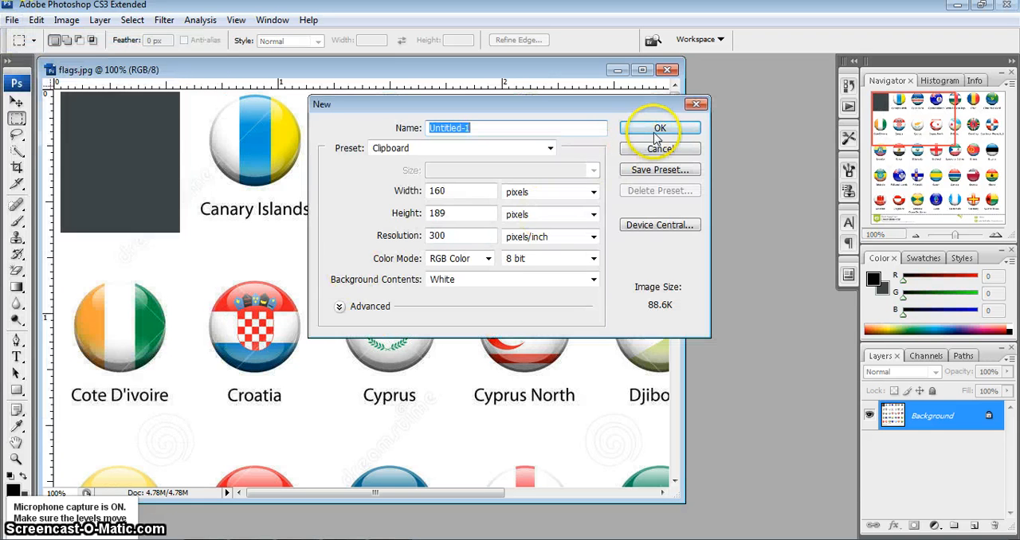
{"action": "left_click", "coordinate": [658, 131]}
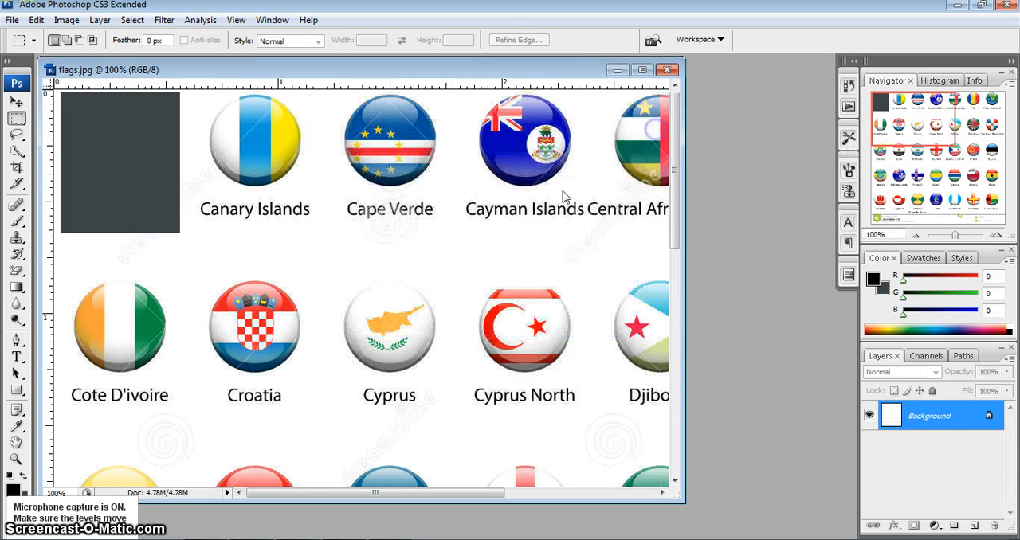
{"action": "left_click_drag", "start_coordinate": [136, 75], "coordinate": [536, 172]}
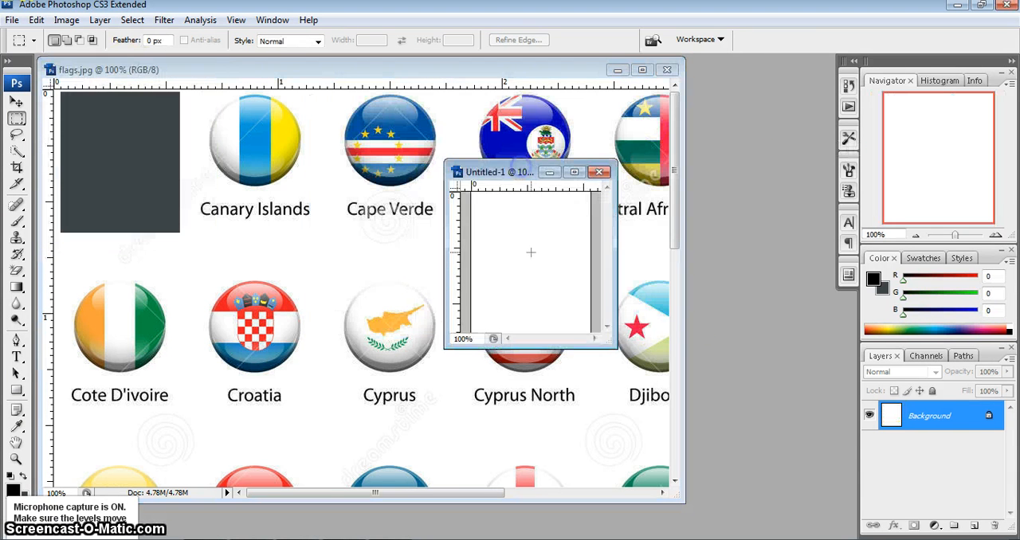
{"action": "key", "text": "ctrl+v"}
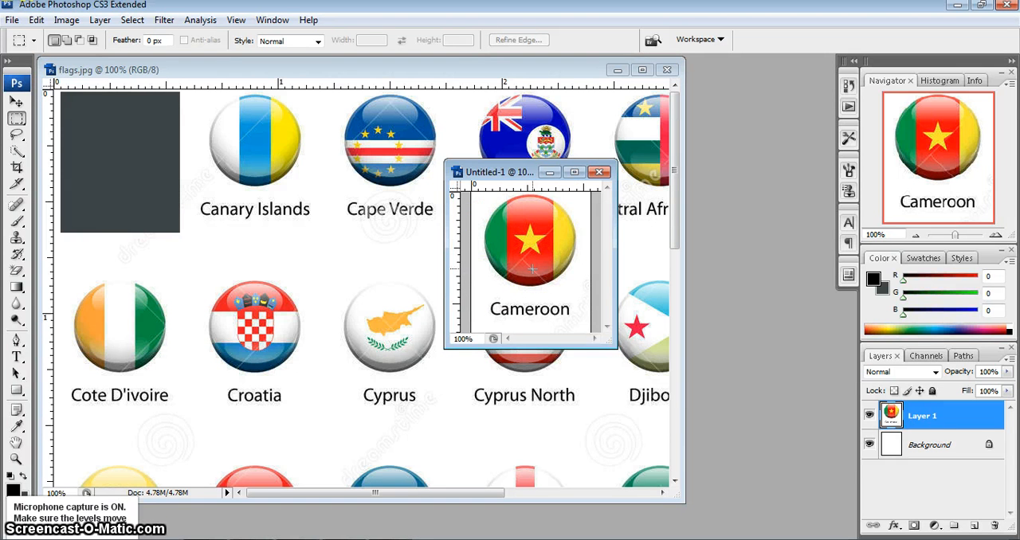
{"action": "left_click_drag", "start_coordinate": [510, 171], "coordinate": [509, 156]}
- Start saving the small Cameroon document under a new name on the Desktop, with JPEG as the format
{"action": "left_click", "coordinate": [12, 20]}
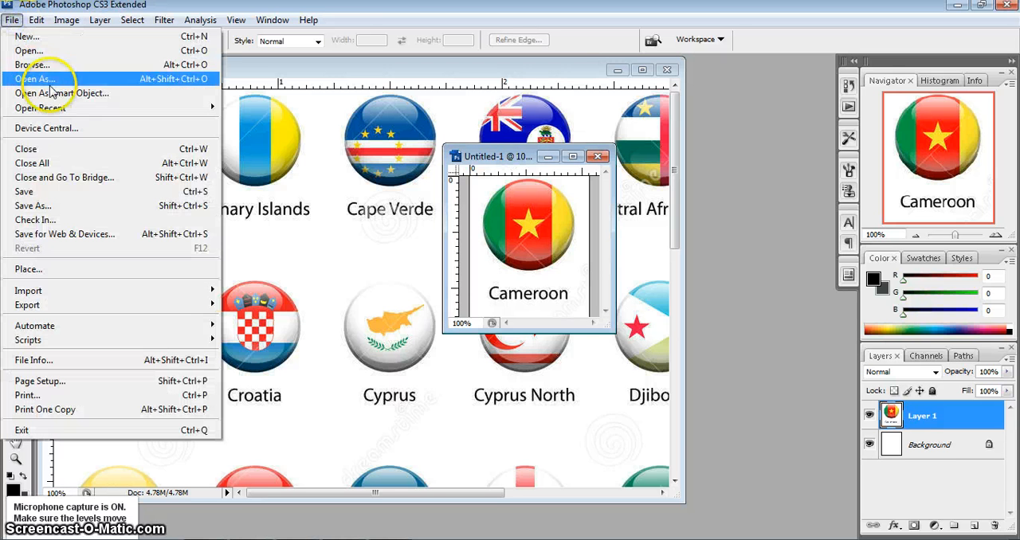
{"action": "left_click", "coordinate": [89, 206]}
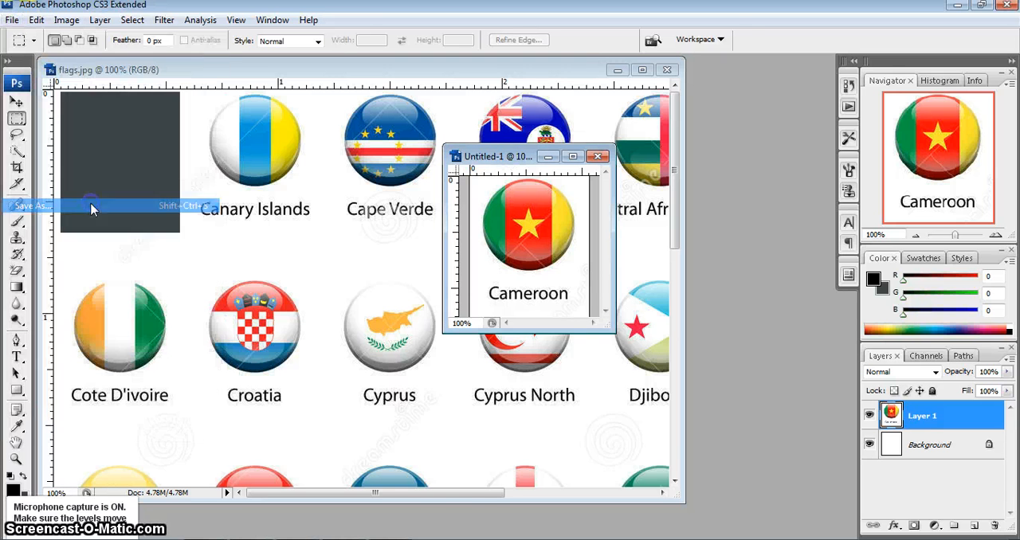
{"action": "left_click_drag", "start_coordinate": [458, 38], "coordinate": [791, 74]}
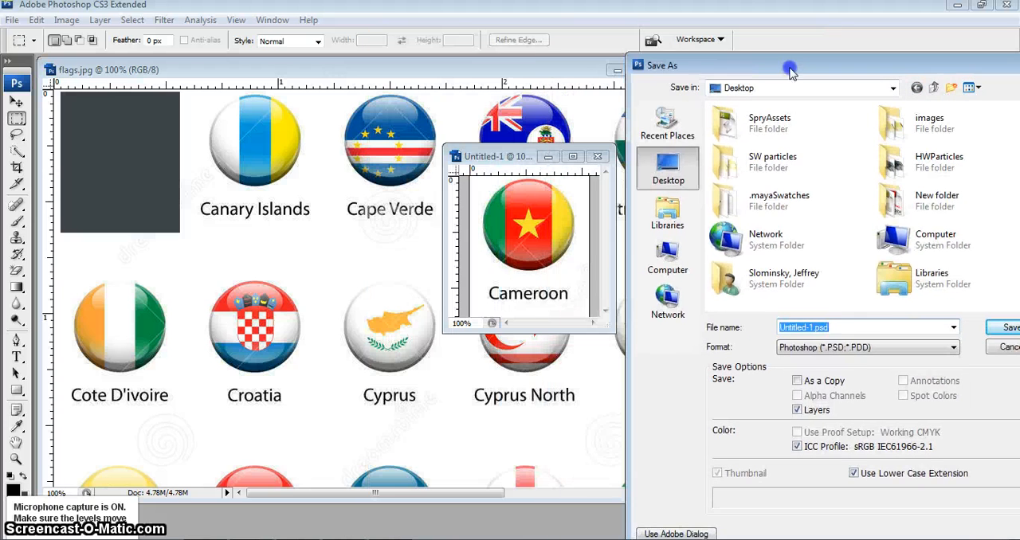
{"action": "left_click", "coordinate": [828, 348]}
{"action": "left_click", "coordinate": [833, 428]}
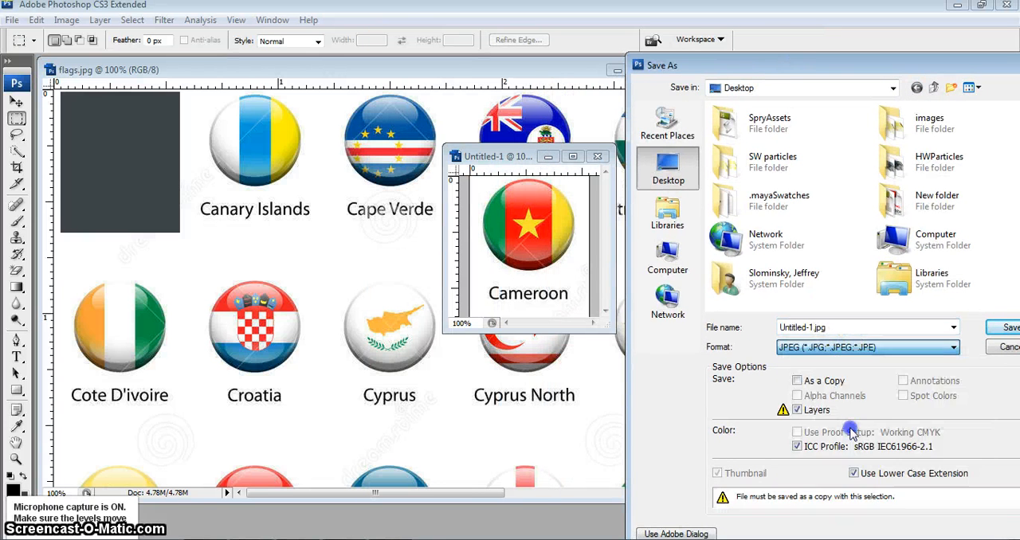
{"action": "left_click", "coordinate": [802, 347]}
{"action": "left_click", "coordinate": [804, 429]}
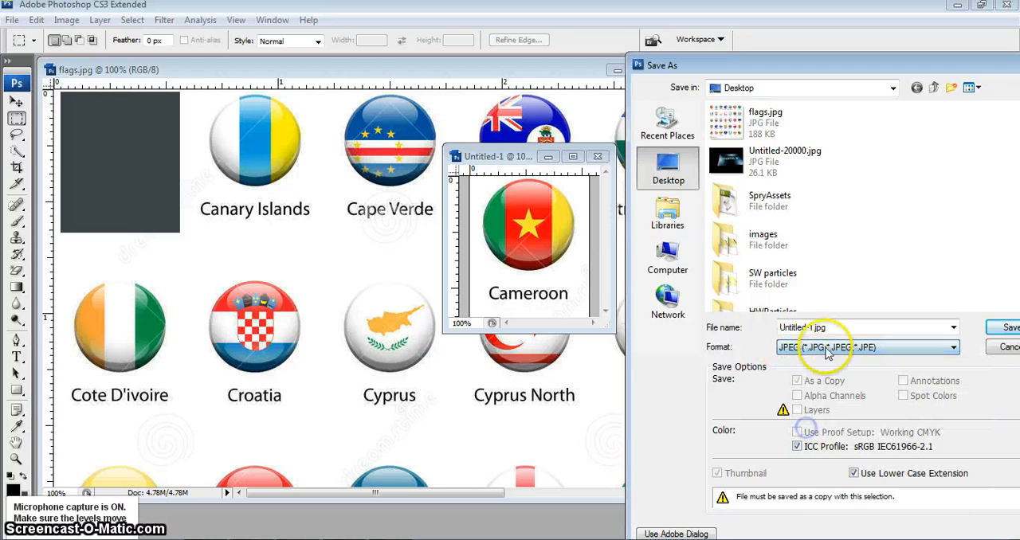
{"action": "left_click", "coordinate": [811, 328]}
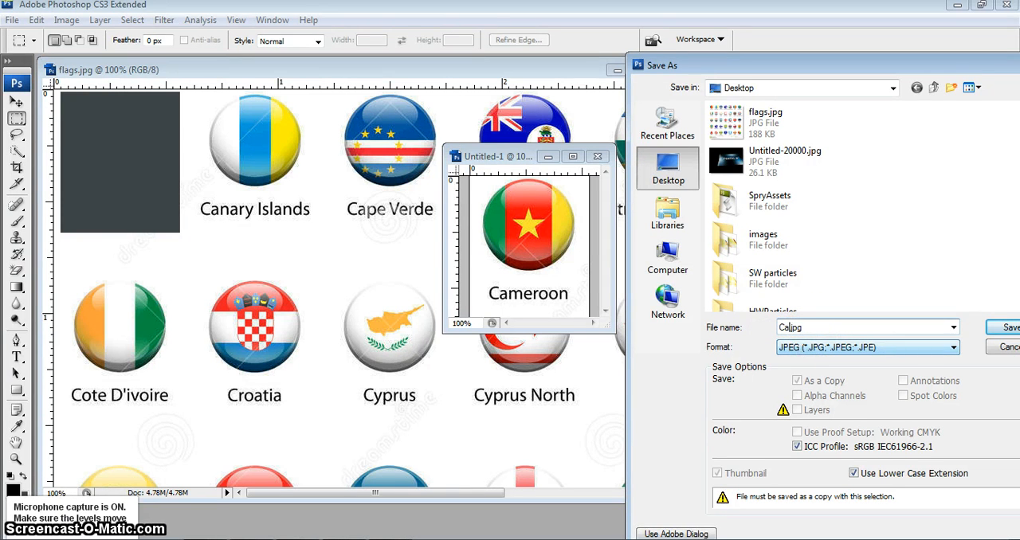
{"action": "type", "text": "CameronSmall"}
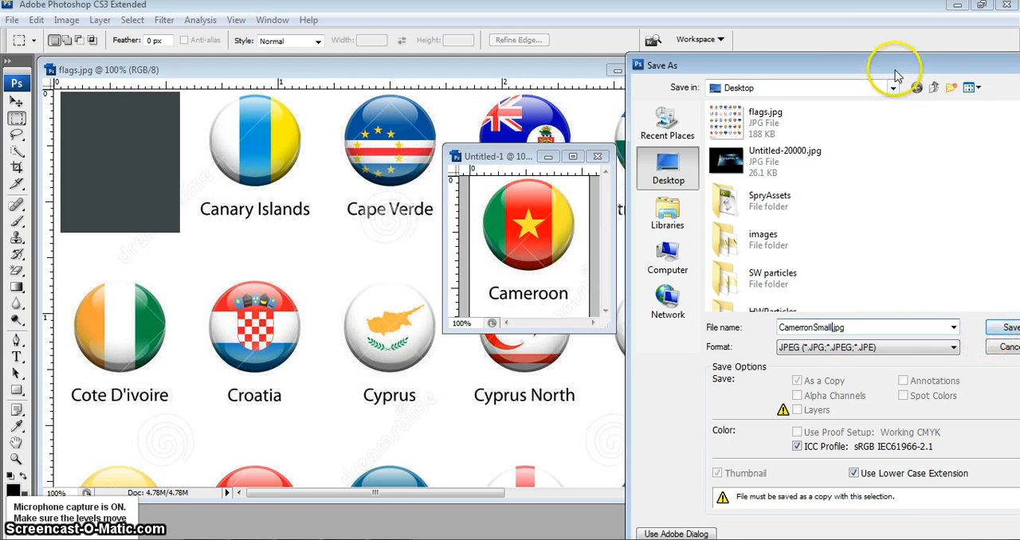
{"action": "left_click_drag", "start_coordinate": [892, 68], "coordinate": [793, 64]}
{"action": "left_click", "coordinate": [913, 330]}
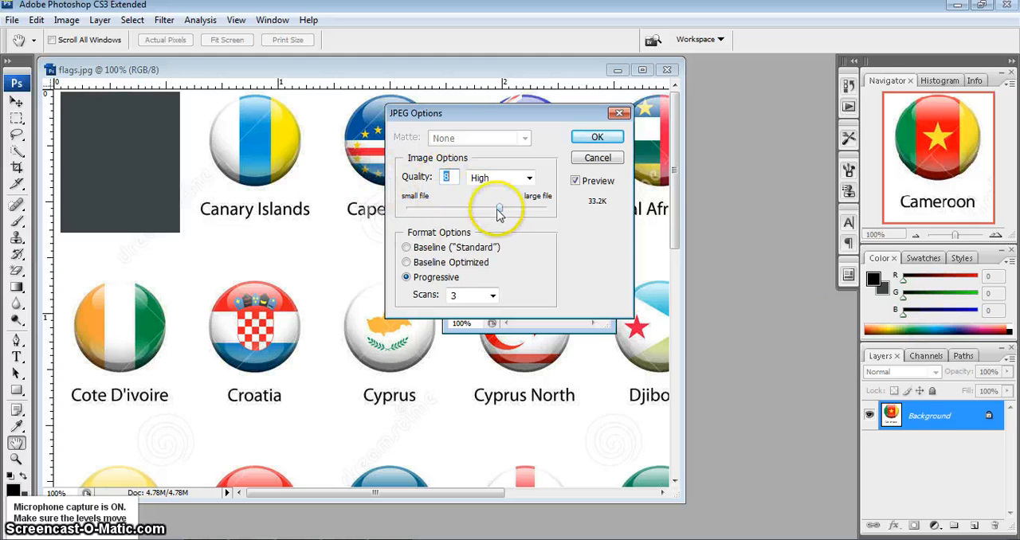
{"action": "left_click_drag", "start_coordinate": [498, 209], "coordinate": [430, 209]}
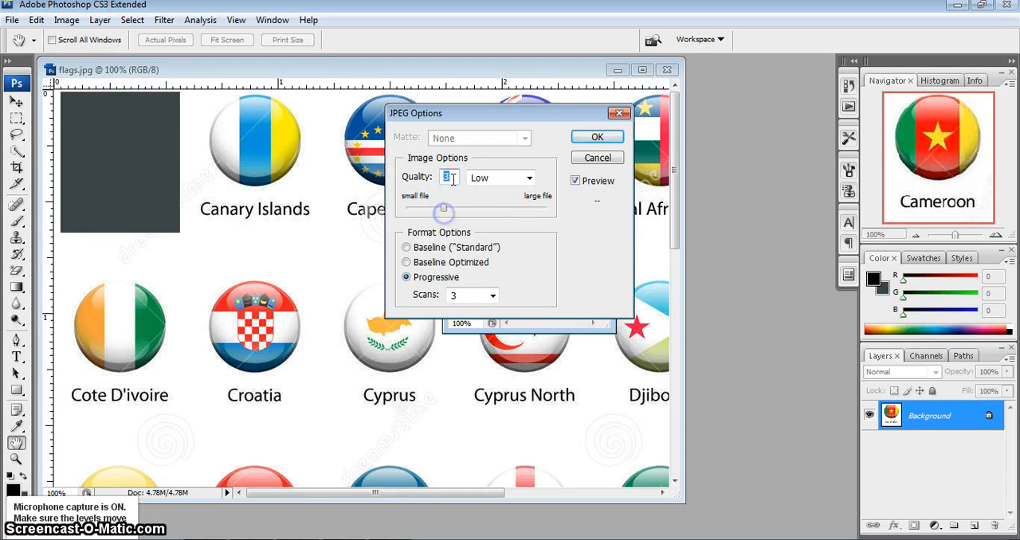
{"action": "left_click", "coordinate": [597, 136]}
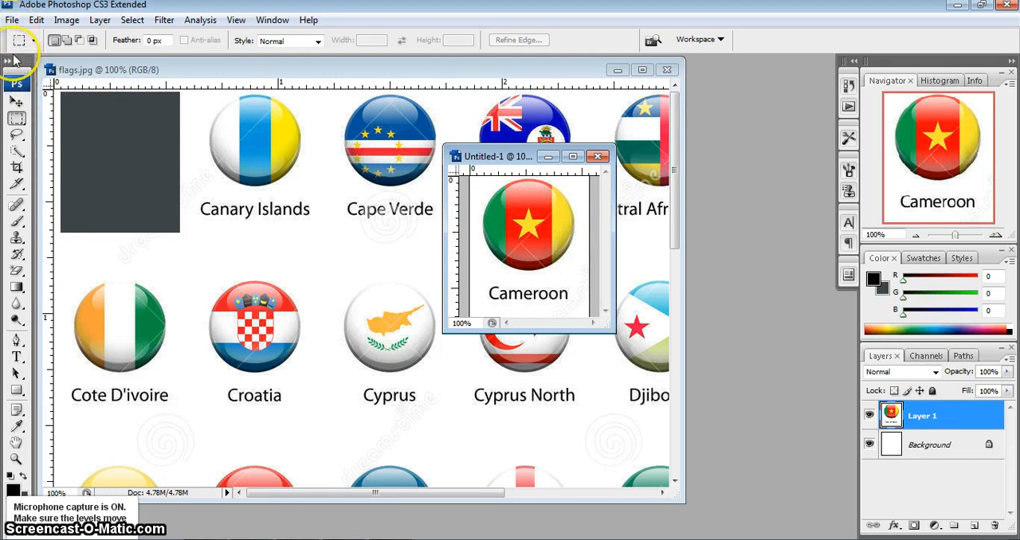
- Create a second new document 300 pixels wide and 400 pixels high, and paste the Cameroon flag into it
{"action": "left_click", "coordinate": [12, 21]}
{"action": "left_click", "coordinate": [32, 35]}
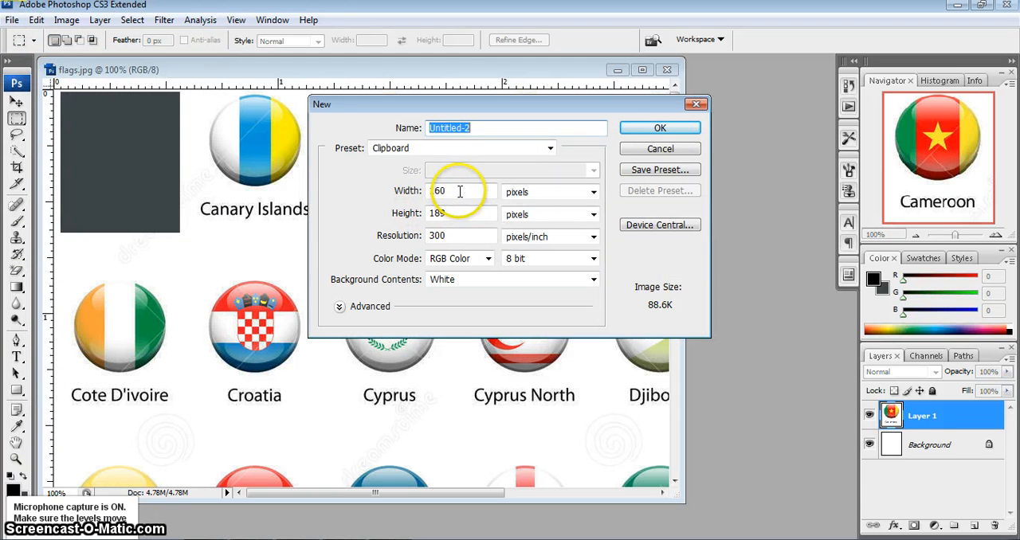
{"action": "left_click", "coordinate": [408, 193]}
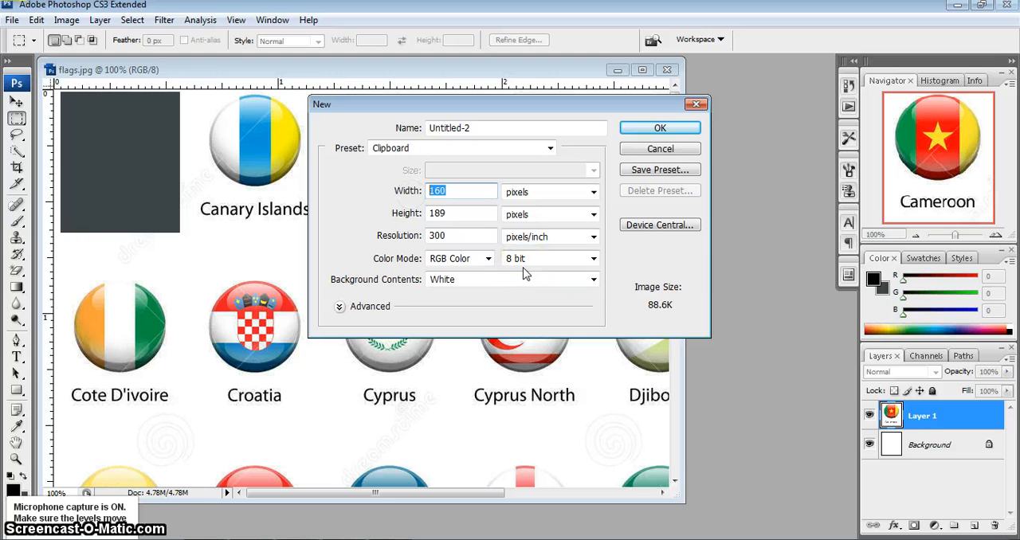
{"action": "type", "text": "300"}
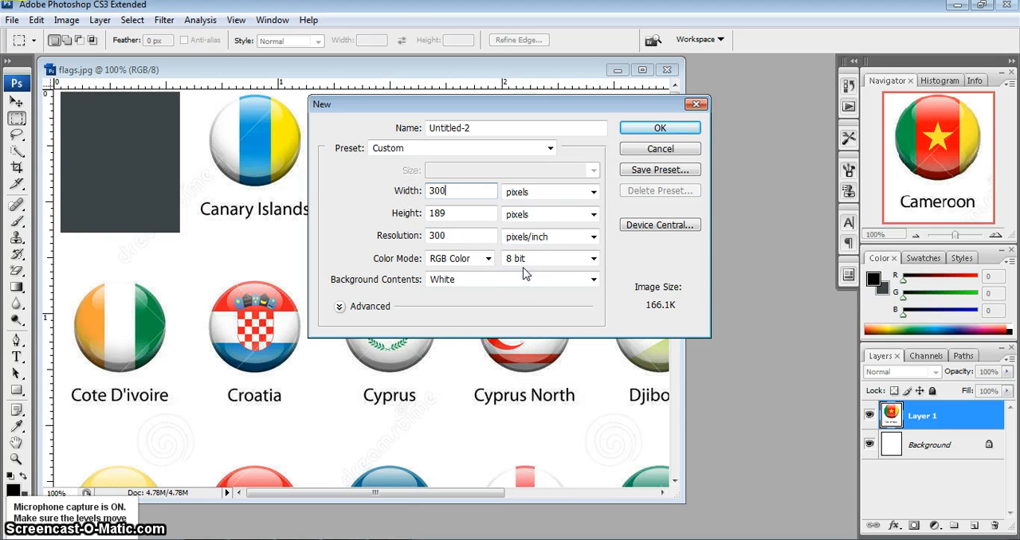
{"action": "left_click", "coordinate": [387, 217]}
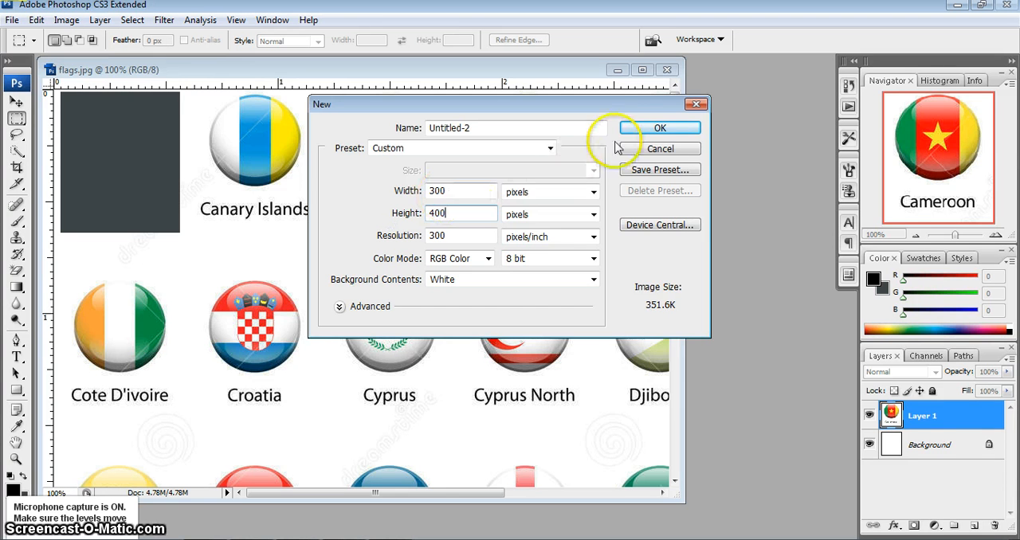
{"action": "left_click", "coordinate": [654, 129]}
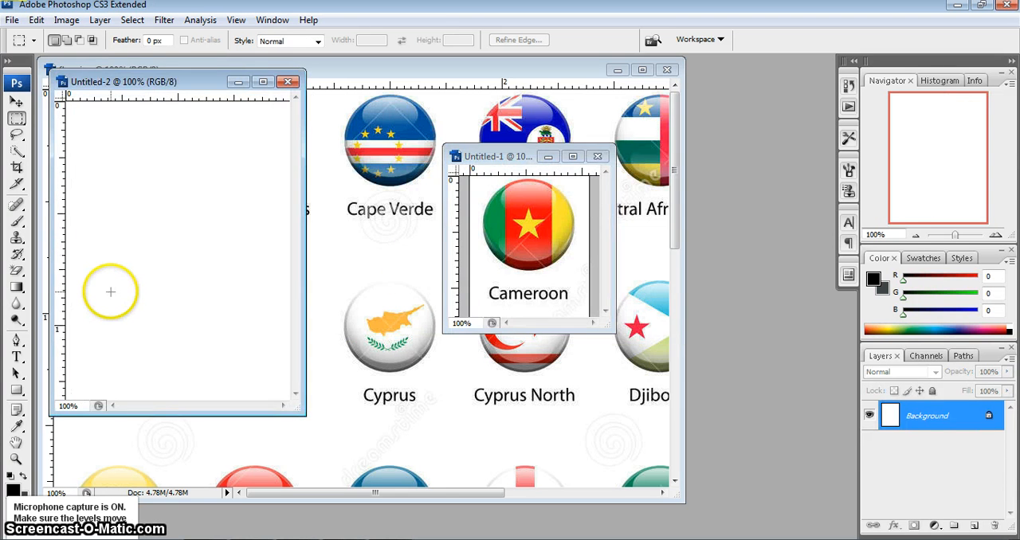
{"action": "key", "text": "ctrl+v"}
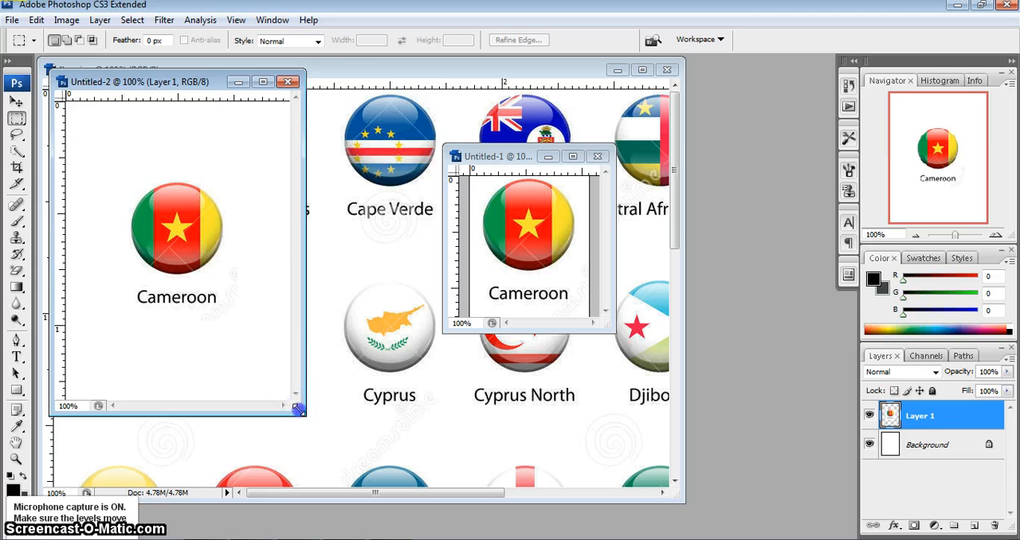
{"action": "left_click_drag", "start_coordinate": [304, 414], "coordinate": [442, 452]}
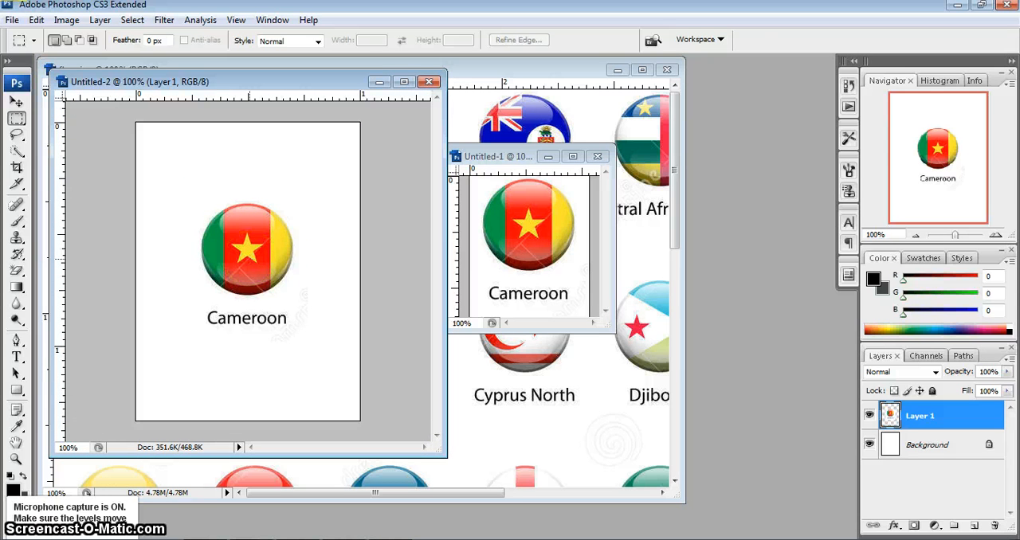
- Free-transform the pasted Cameroon flag to fill the canvas, at about 187.5% width and 211.6% height
{"action": "key", "text": "ctrl+t"}
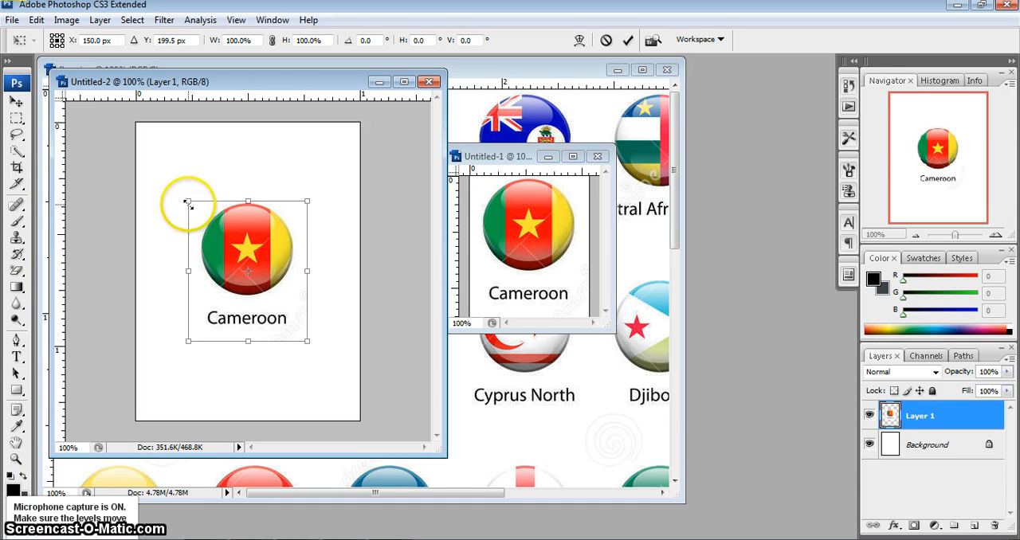
{"action": "left_click_drag", "start_coordinate": [188, 202], "coordinate": [162, 151]}
{"action": "left_click_drag", "start_coordinate": [307, 344], "coordinate": [362, 428]}
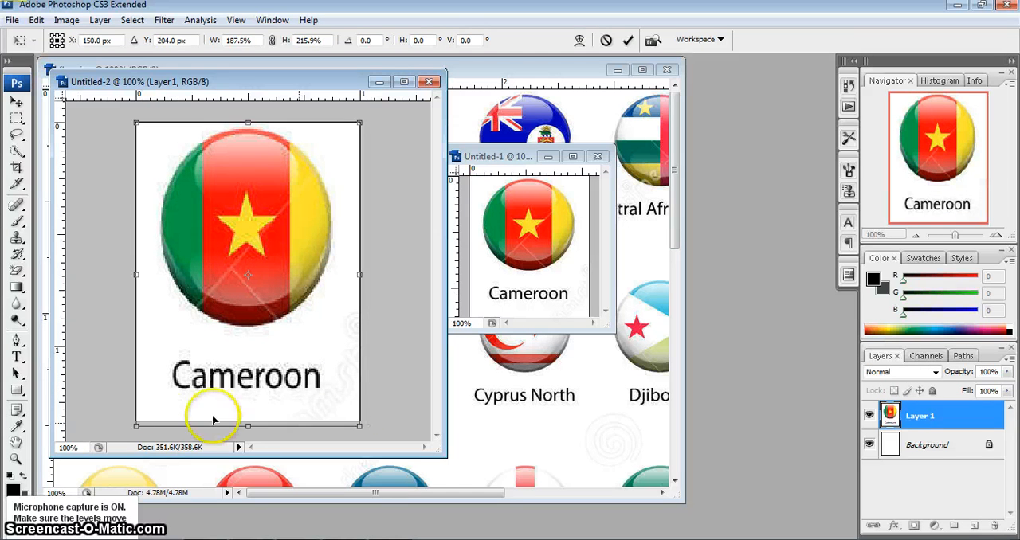
{"action": "left_click_drag", "start_coordinate": [246, 426], "coordinate": [247, 421]}
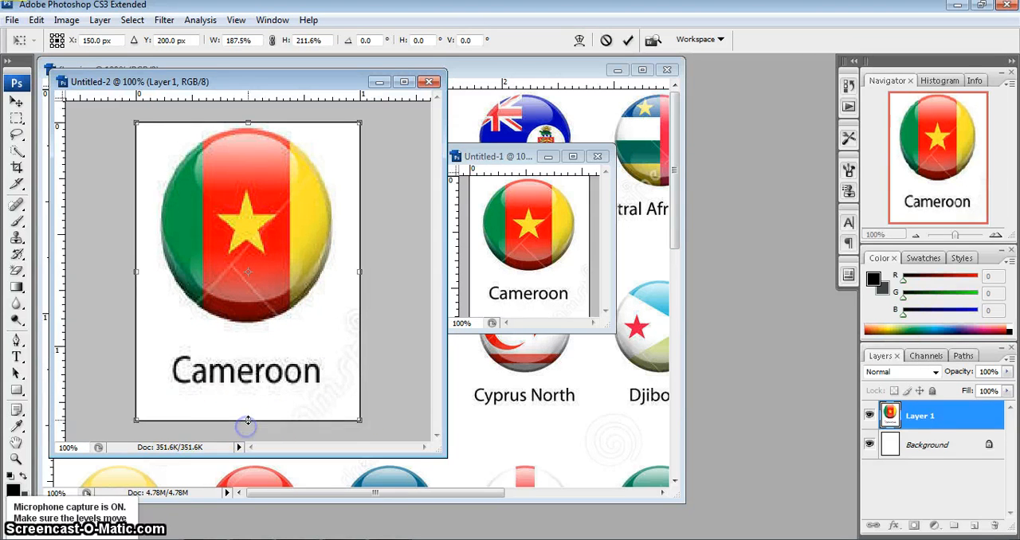
{"action": "key", "text": "Return"}
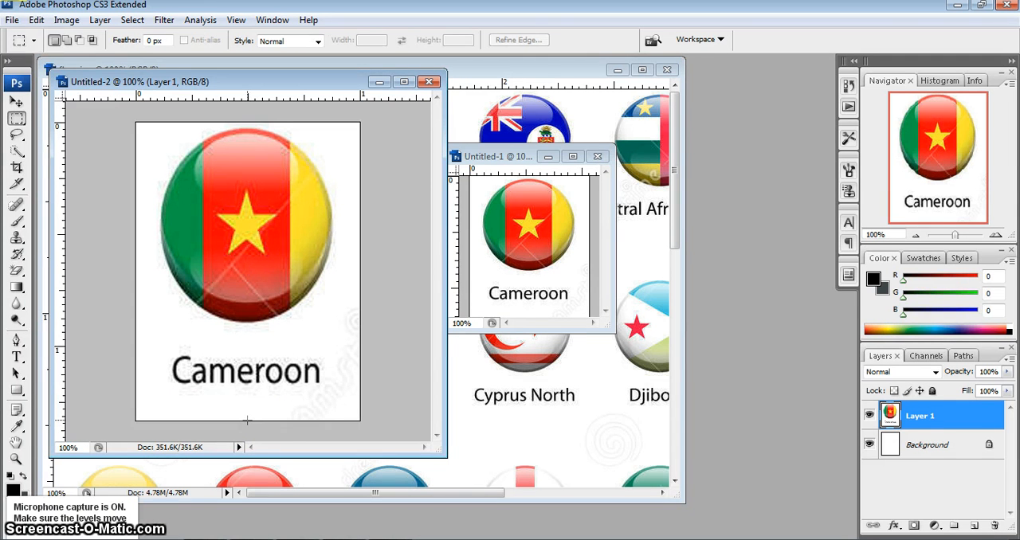
- Convert the Background into a regular layer and fill it with a black gradient using the Gradient tool
{"action": "double_click", "coordinate": [896, 448]}
{"action": "left_click", "coordinate": [801, 108]}
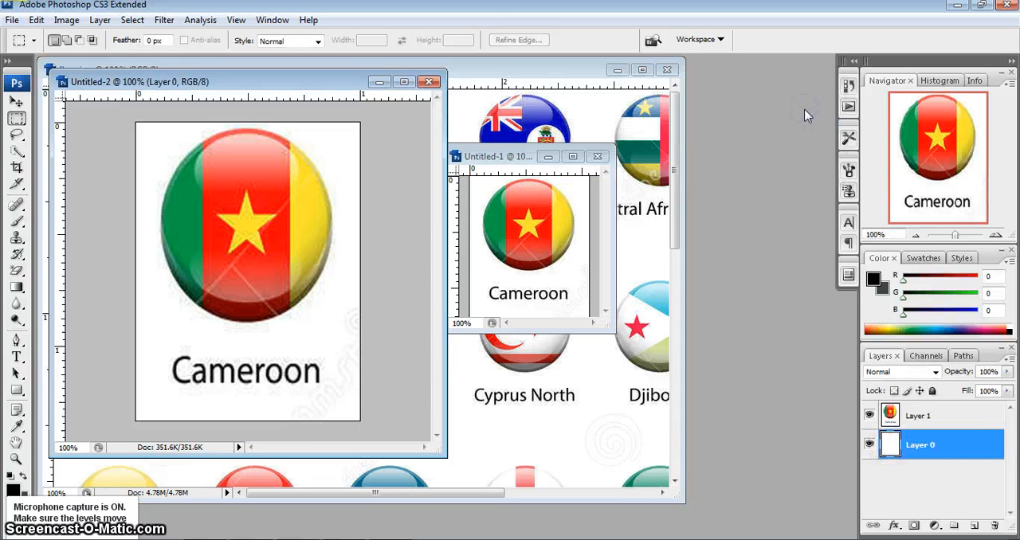
{"action": "left_click", "coordinate": [17, 288]}
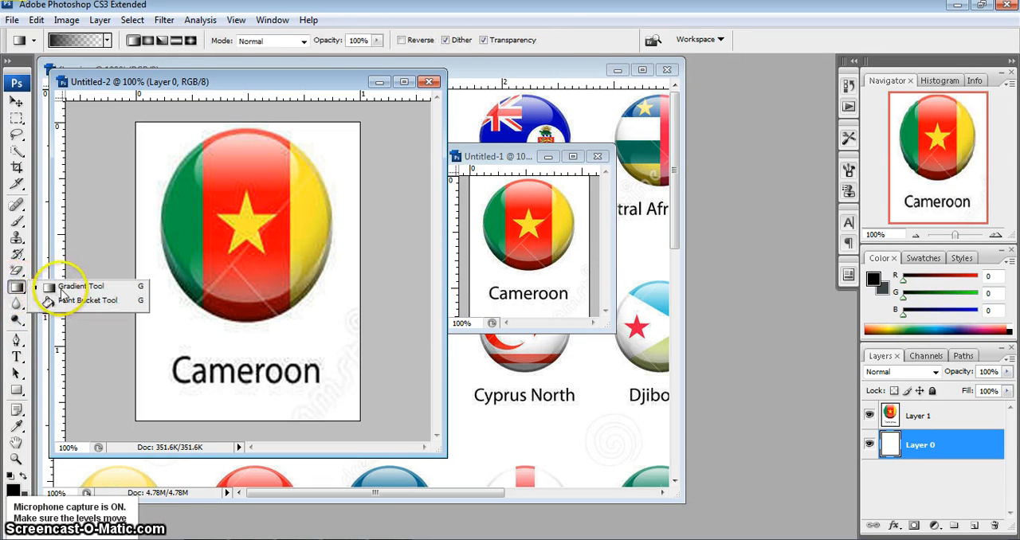
{"action": "left_click", "coordinate": [55, 288]}
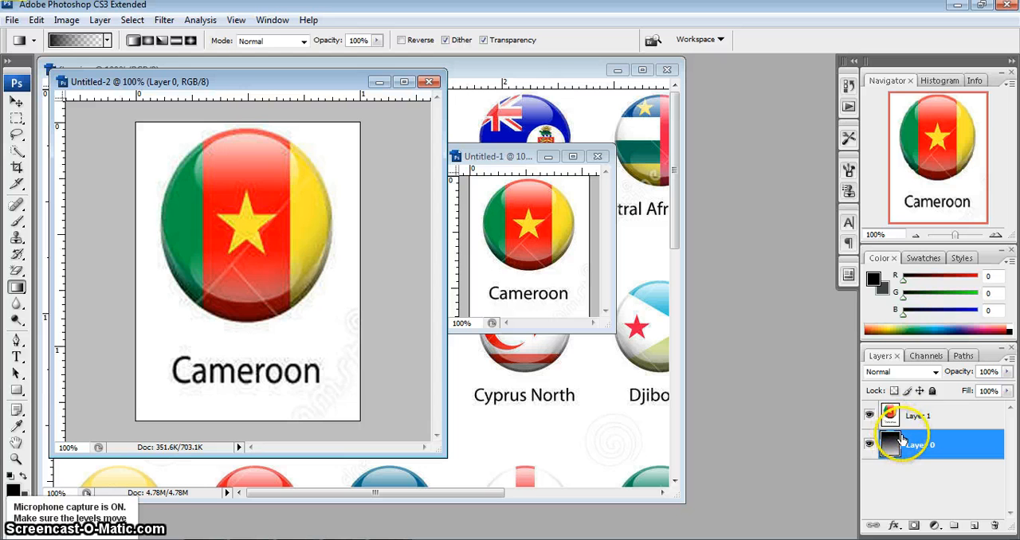
- Start saving the larger Cameroon document under a new name on the Desktop, with JPEG as the format
{"action": "left_click", "coordinate": [12, 20]}
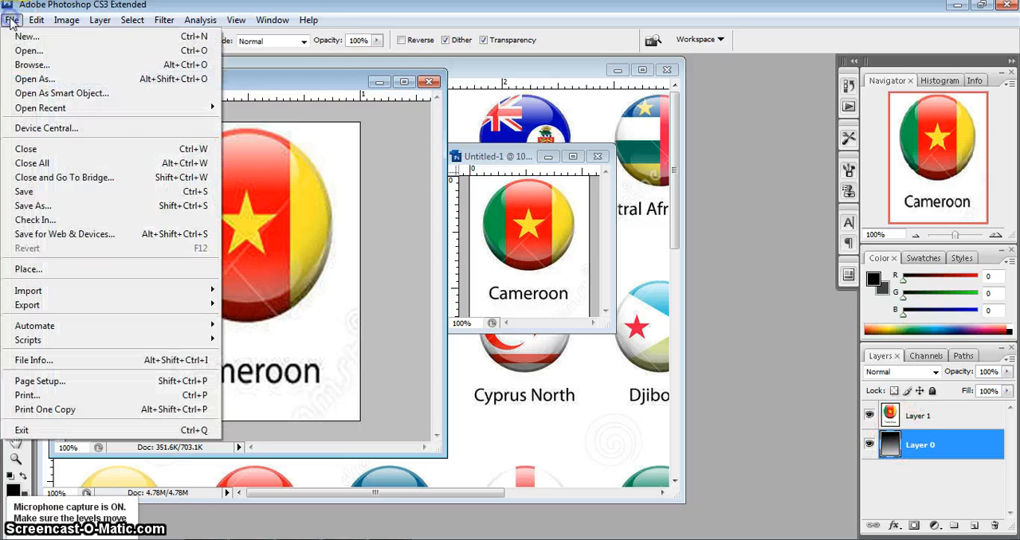
{"action": "left_click", "coordinate": [86, 207]}
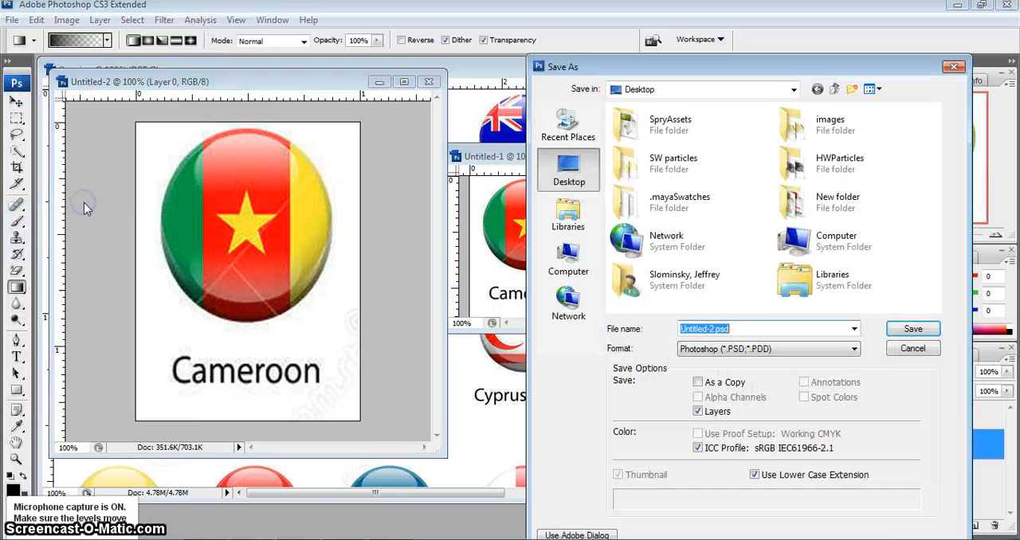
{"action": "left_click", "coordinate": [752, 350]}
{"action": "left_click", "coordinate": [739, 433]}
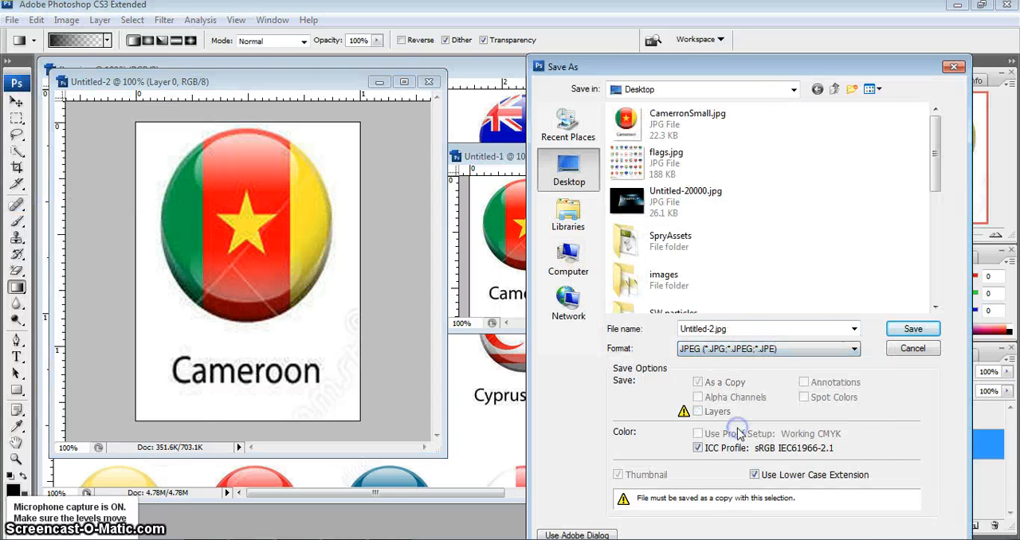
- Name the file CamerronLarge.jpg and save it with JPEG quality 3 (Low)
{"action": "double_click", "coordinate": [696, 330]}
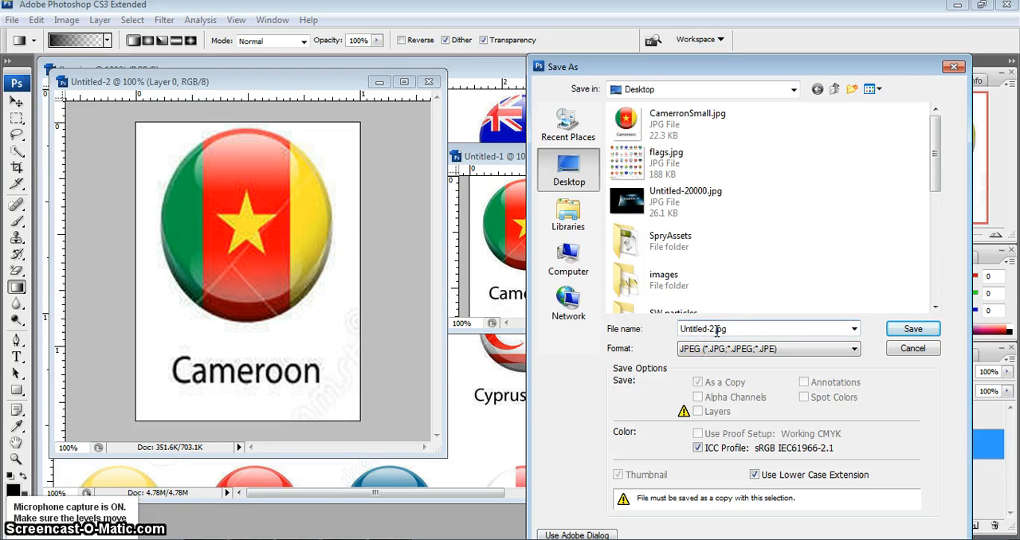
{"action": "left_click_drag", "start_coordinate": [705, 329], "coordinate": [710, 329]}
{"action": "type", "text": "Lar"}
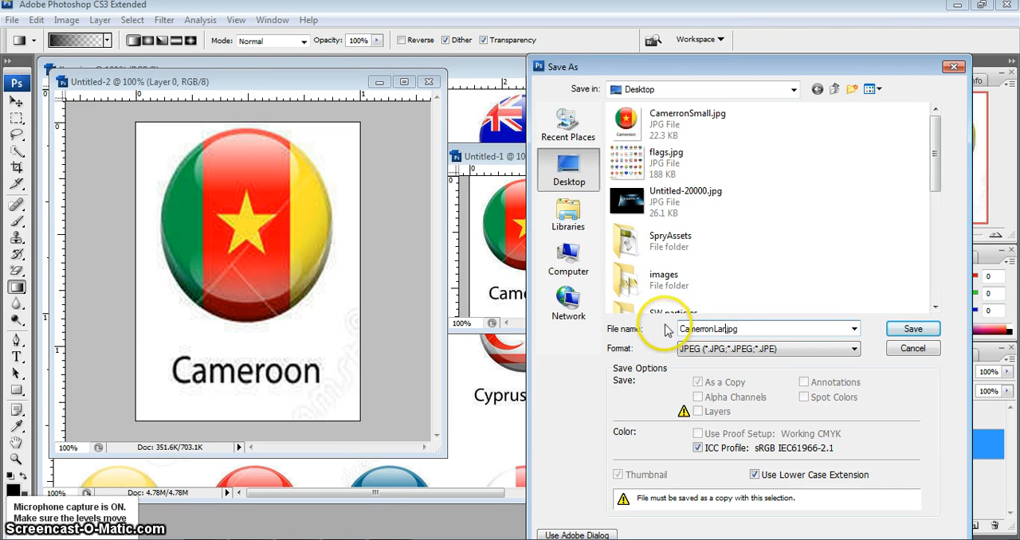
{"action": "type", "text": "ge"}
{"action": "key", "text": "Return"}
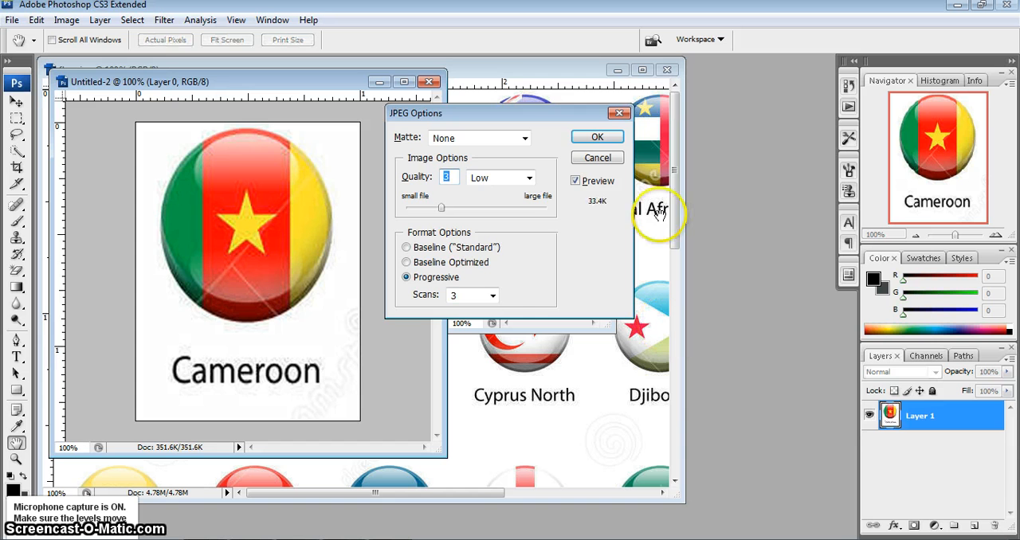
{"action": "left_click", "coordinate": [596, 137]}
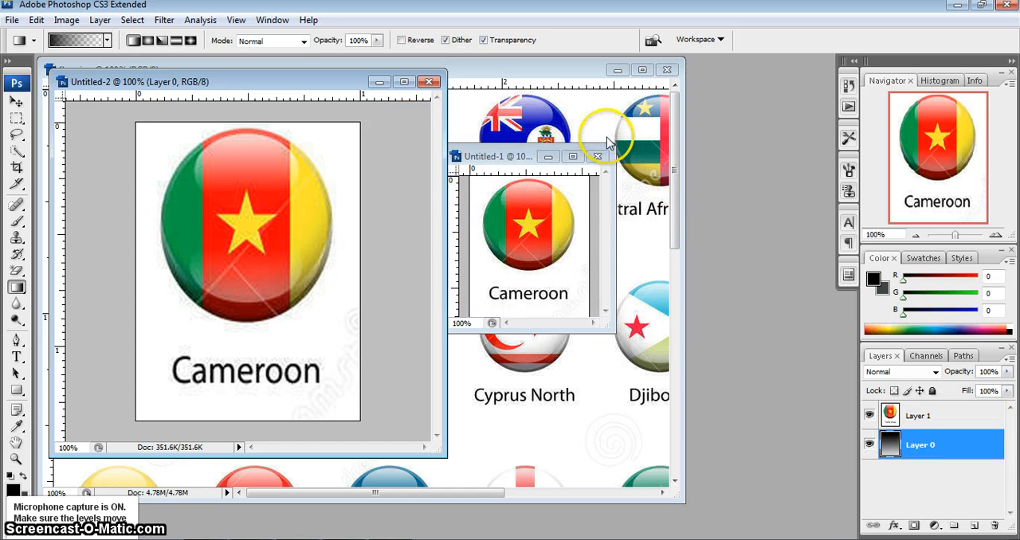
- Close Photoshop and discard the unsaved changes in all open documents
{"action": "left_click", "coordinate": [1008, 5]}
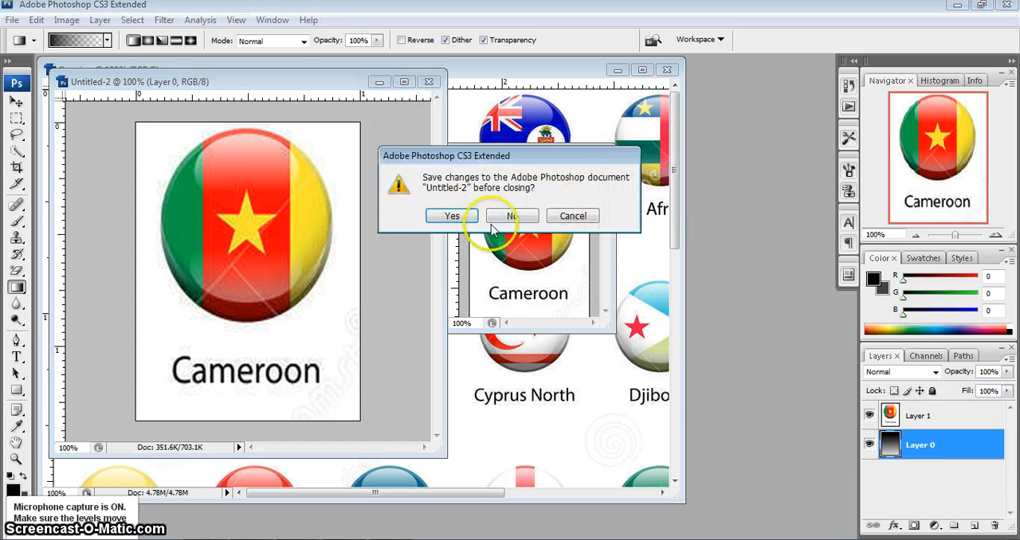
{"action": "left_click", "coordinate": [513, 215]}
{"action": "left_click", "coordinate": [518, 217]}
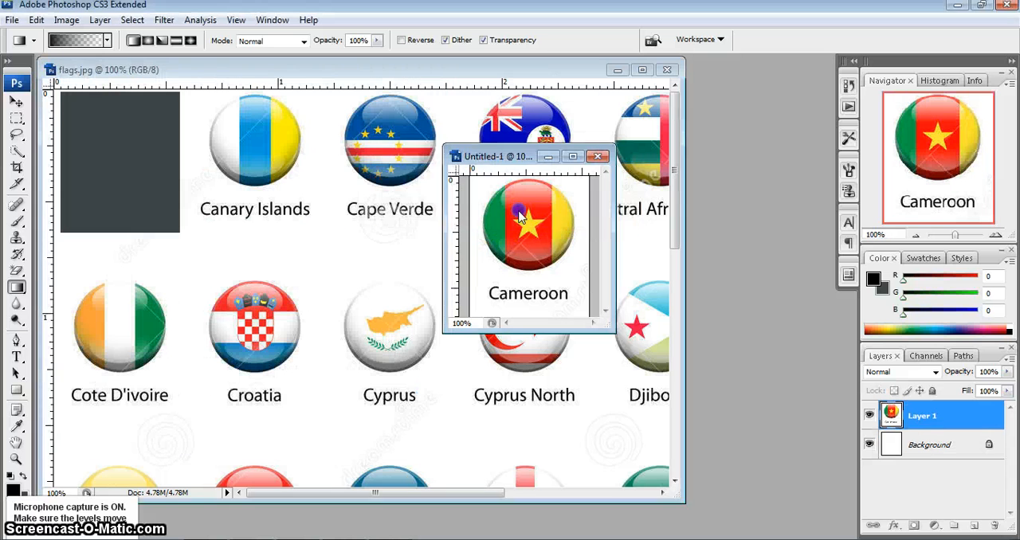
{"action": "left_click", "coordinate": [516, 216]}
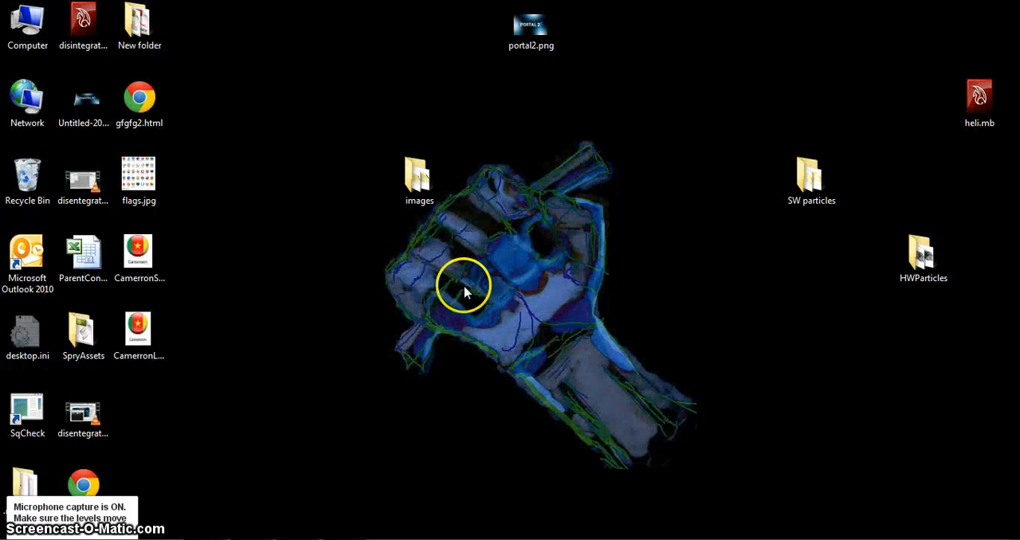
- Move CamerronLarge.jpg and CamerronSmall.jpg to an open area of the desktop, and preview each image
{"action": "left_click_drag", "start_coordinate": [141, 337], "coordinate": [478, 337]}
{"action": "left_click_drag", "start_coordinate": [171, 260], "coordinate": [339, 339]}
{"action": "right_click", "coordinate": [475, 326]}
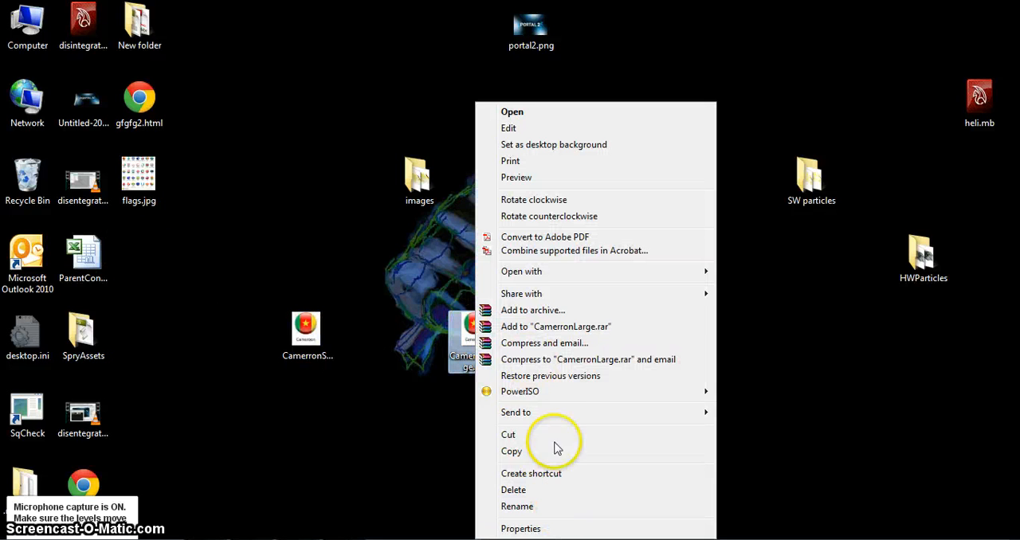
{"action": "left_click", "coordinate": [551, 178]}
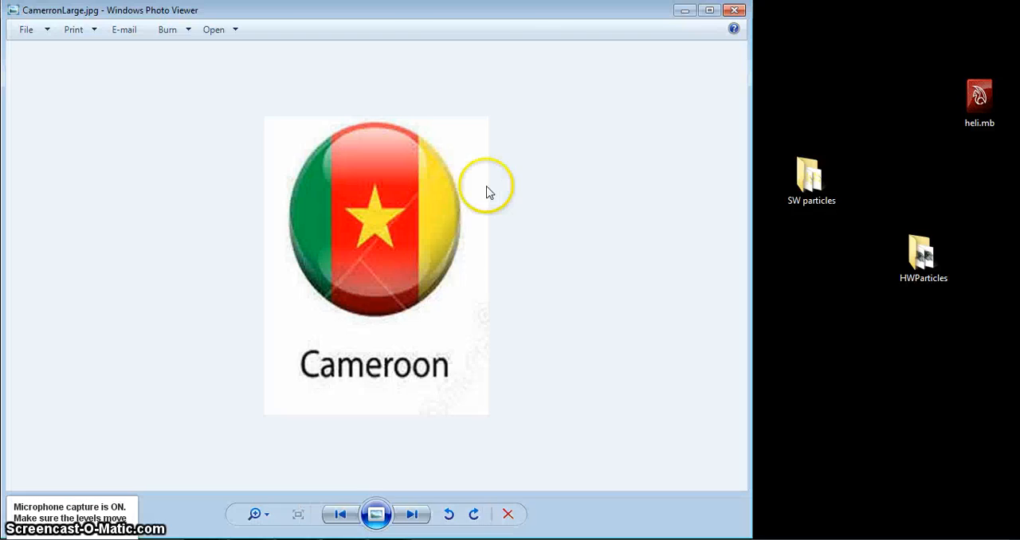
{"action": "left_click", "coordinate": [734, 10]}
{"action": "right_click", "coordinate": [301, 341]}
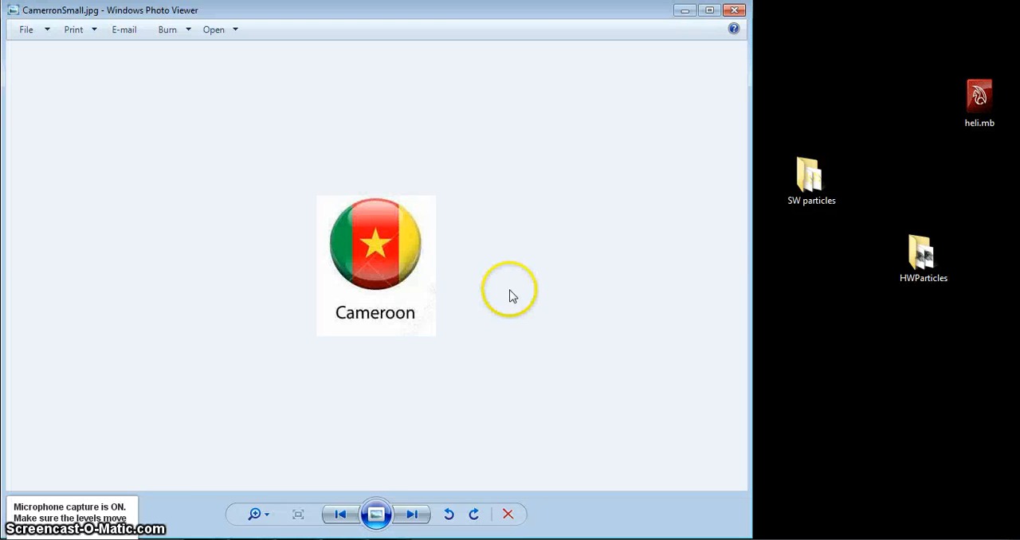
{"action": "left_click", "coordinate": [734, 9]}
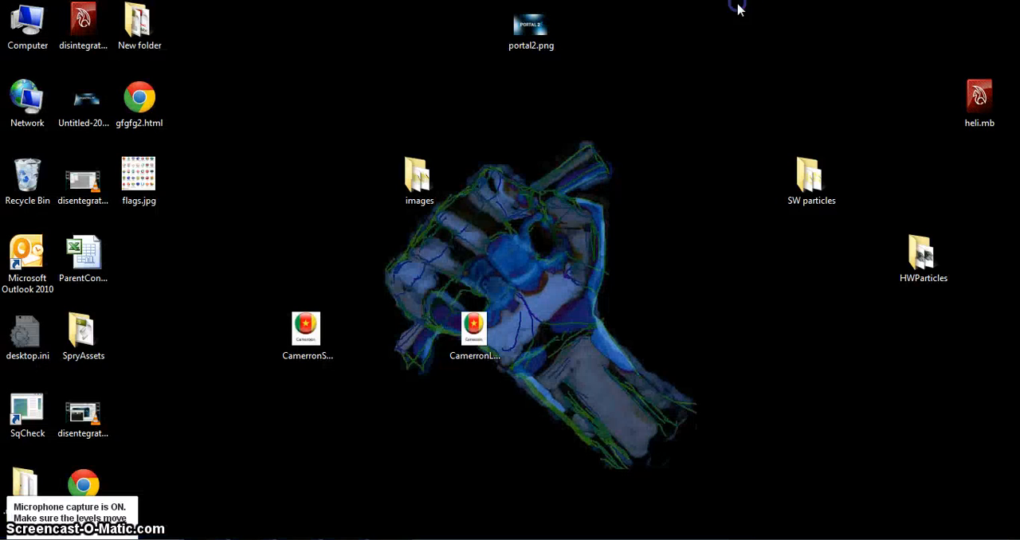
- Switch to Dreamweaver and create a new blank HTML page with no layout and XHTML 1.0 Transitional
{"action": "left_click", "coordinate": [267, 538]}
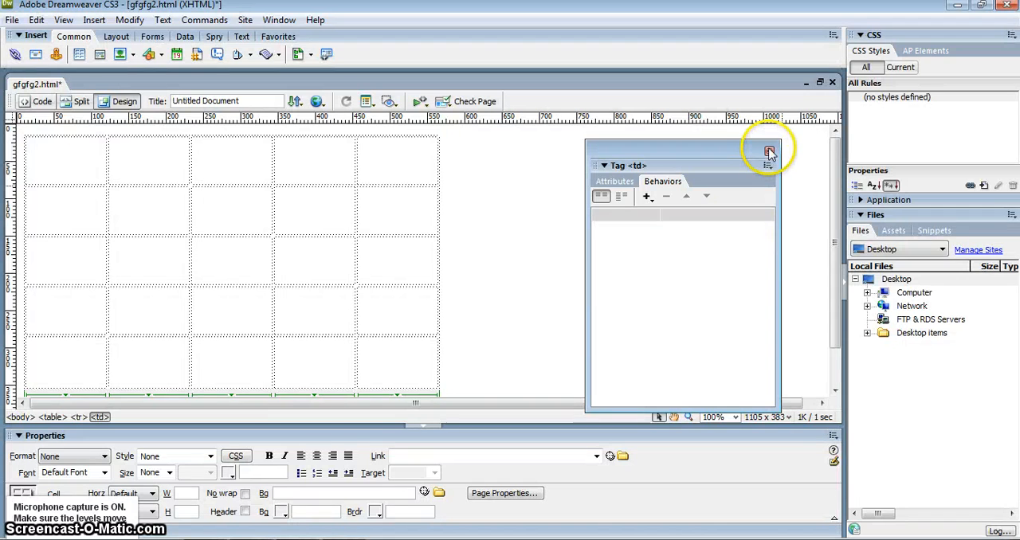
{"action": "left_click", "coordinate": [12, 20]}
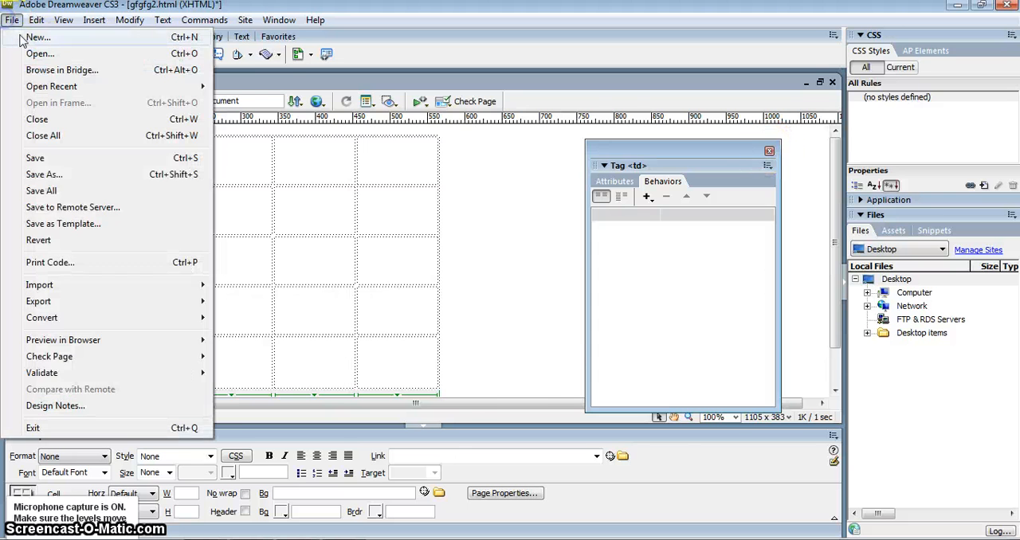
{"action": "left_click", "coordinate": [32, 44]}
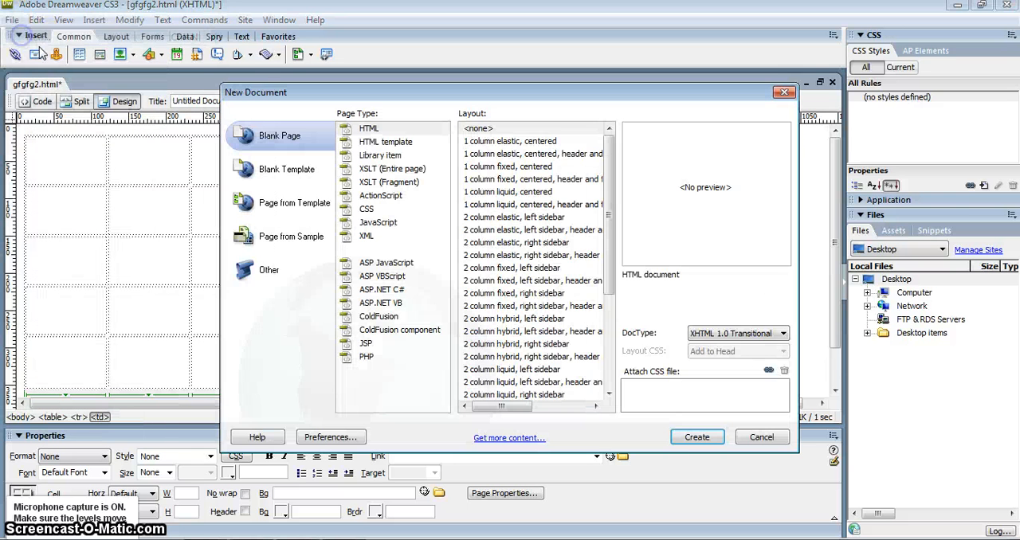
{"action": "left_click", "coordinate": [690, 437]}
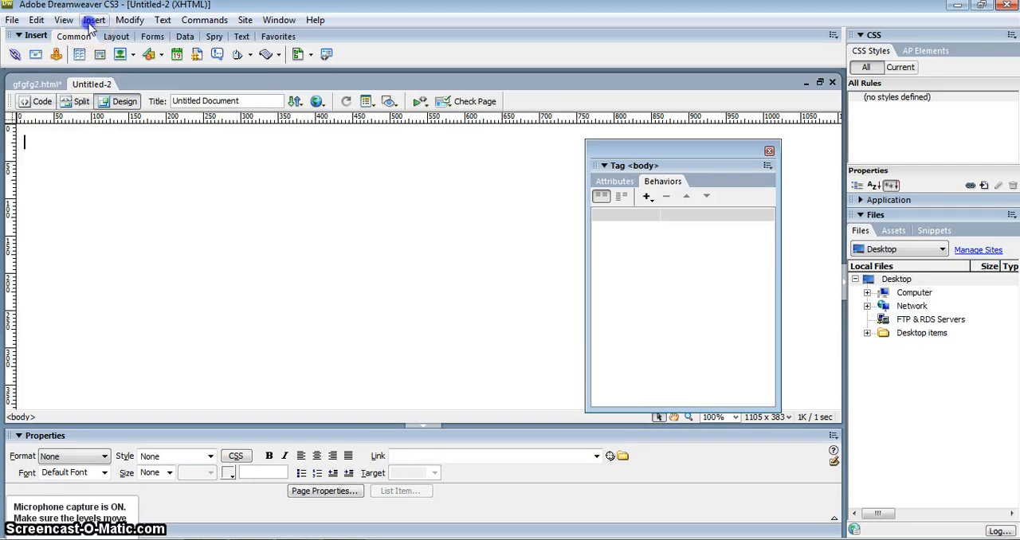
- Insert a table with 2 rows and 2 columns, 200 pixels wide, with border thickness 0 and no header
{"action": "left_click", "coordinate": [94, 20]}
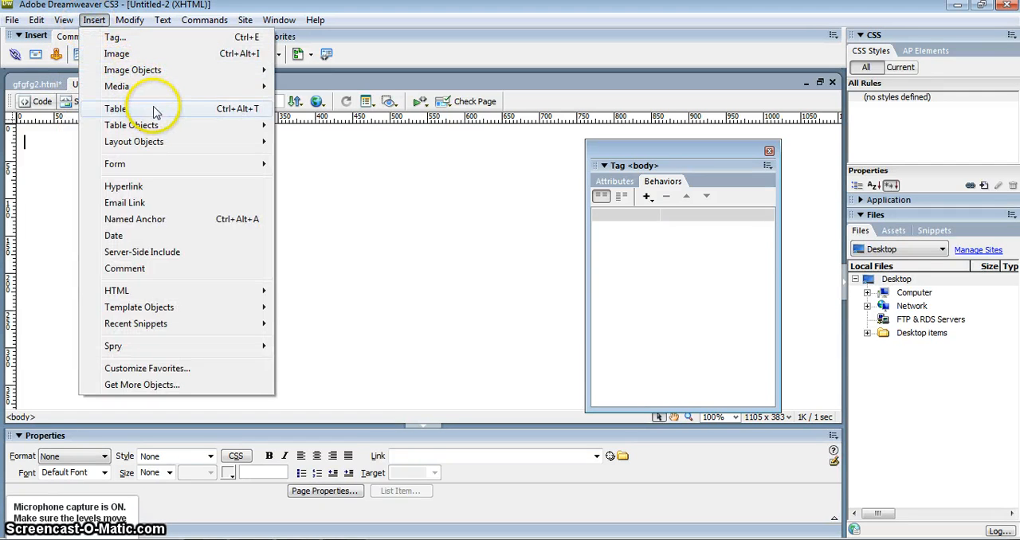
{"action": "left_click", "coordinate": [116, 108]}
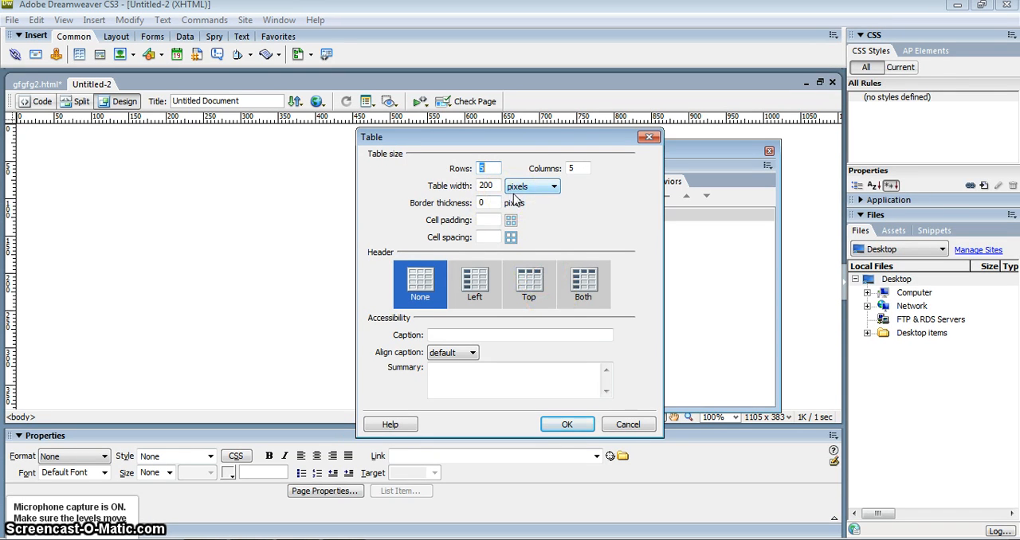
{"action": "double_click", "coordinate": [488, 168]}
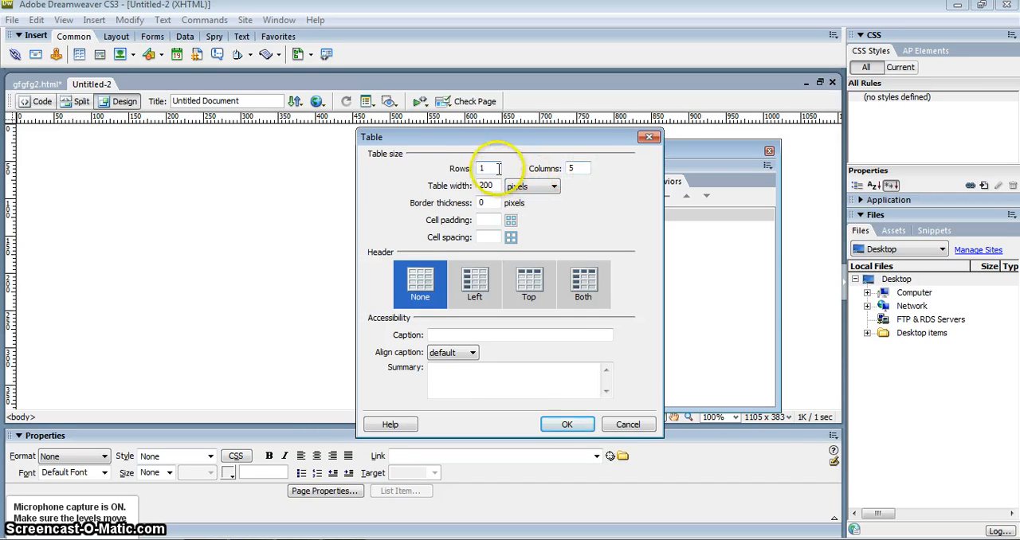
{"action": "type", "text": "2"}
{"action": "type", "text": "1"}
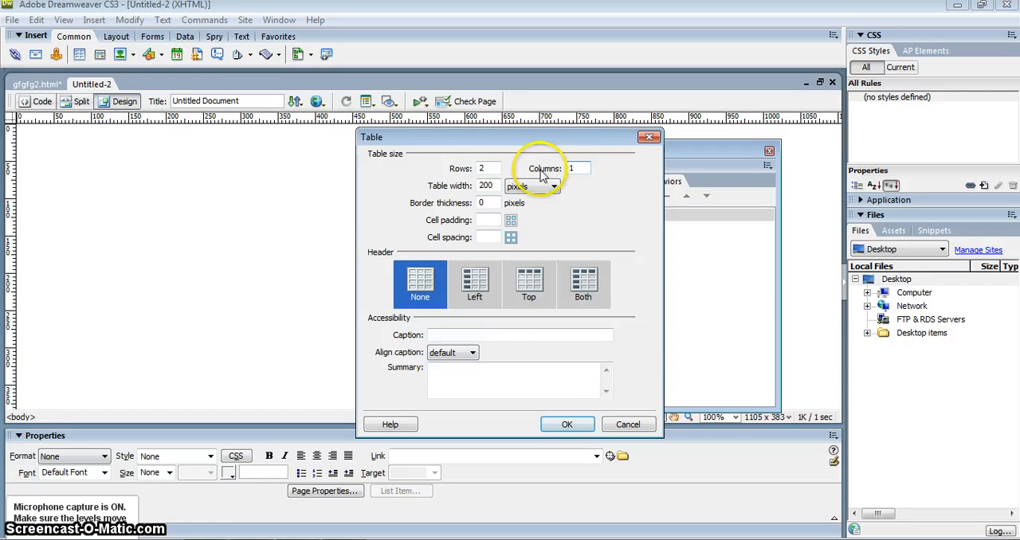
{"action": "type", "text": "3"}
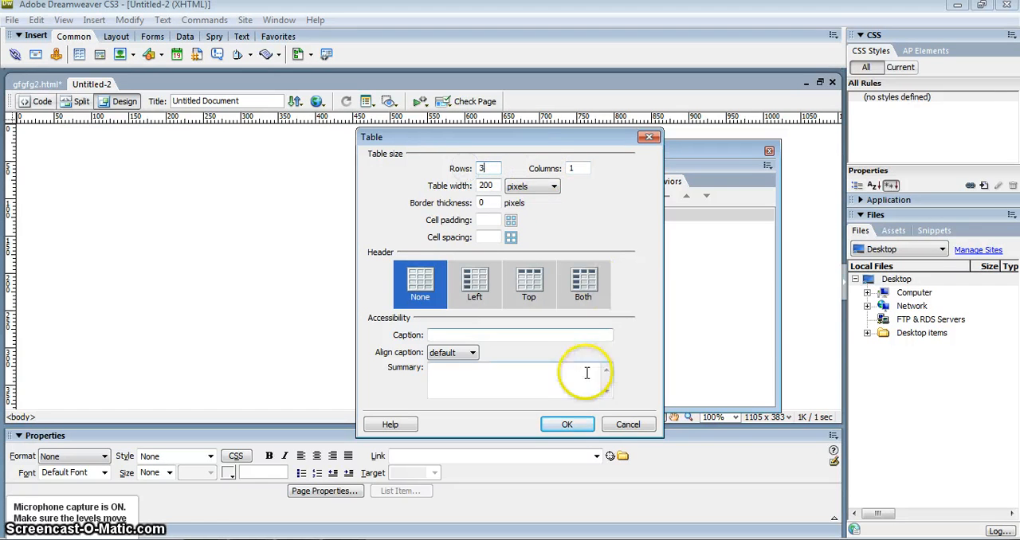
{"action": "left_click_drag", "start_coordinate": [584, 169], "coordinate": [551, 172]}
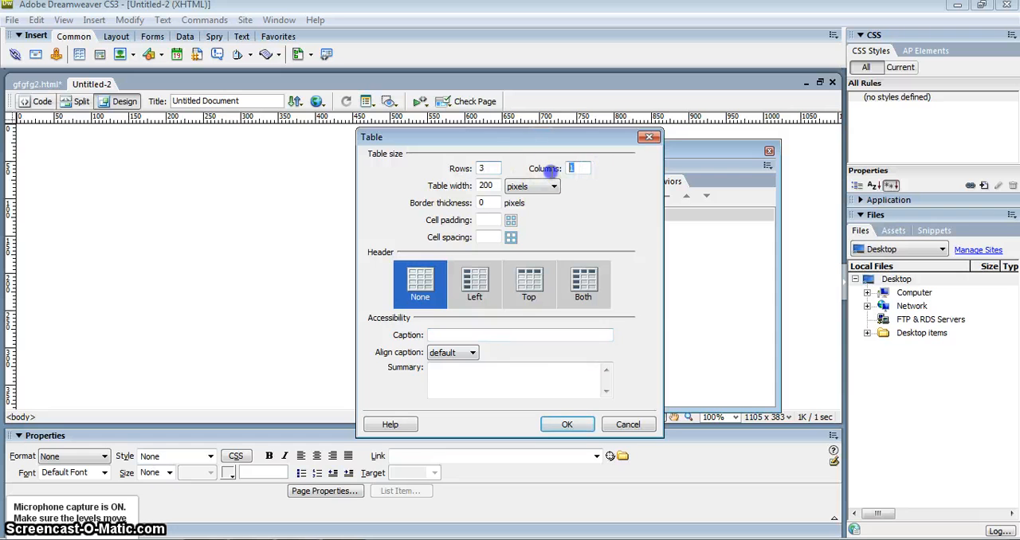
{"action": "type", "text": "2"}
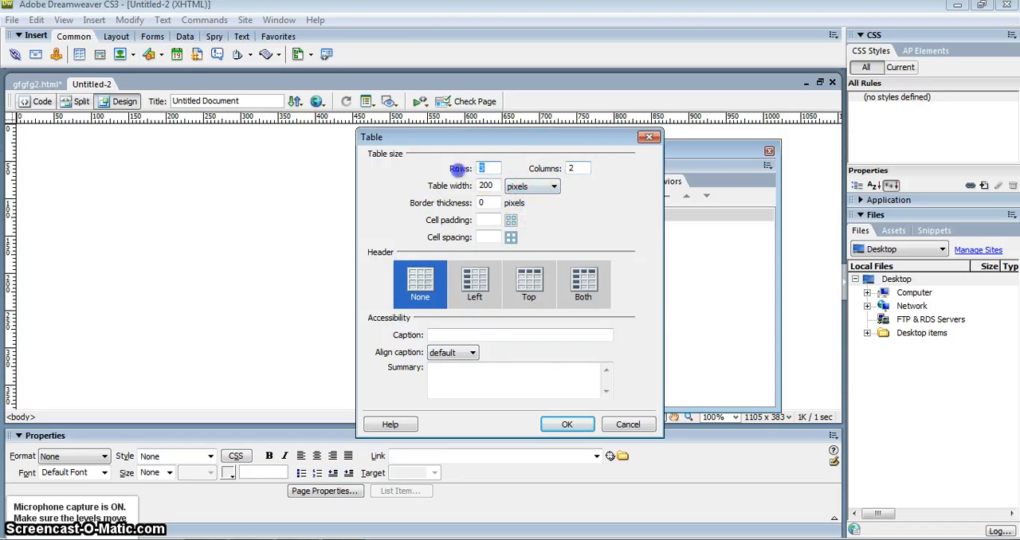
{"action": "left_click", "coordinate": [575, 424]}
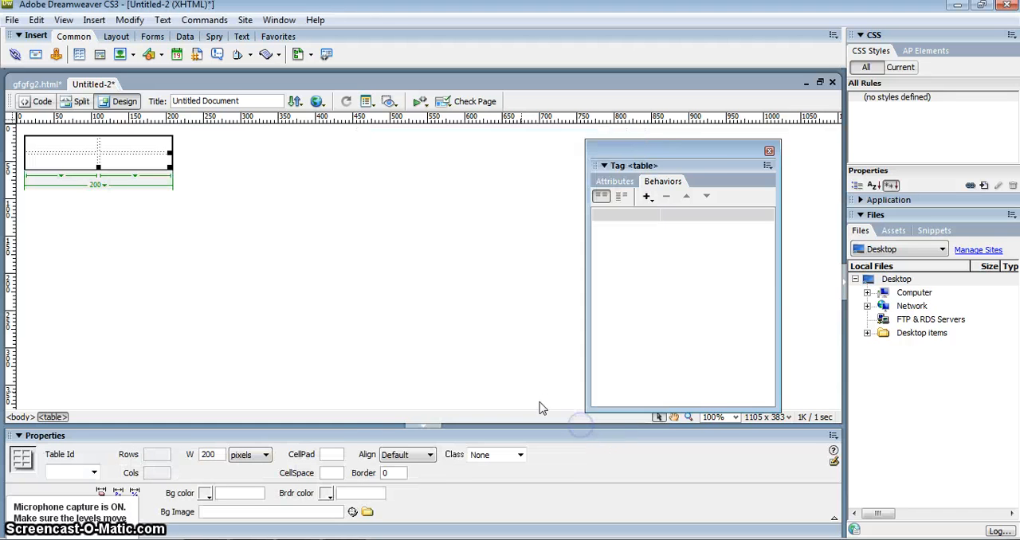
- Enlarge the table to about 402 pixels wide and merge the two cells of its left column
{"action": "left_click_drag", "start_coordinate": [228, 217], "coordinate": [320, 309]}
{"action": "left_click", "coordinate": [118, 173]}
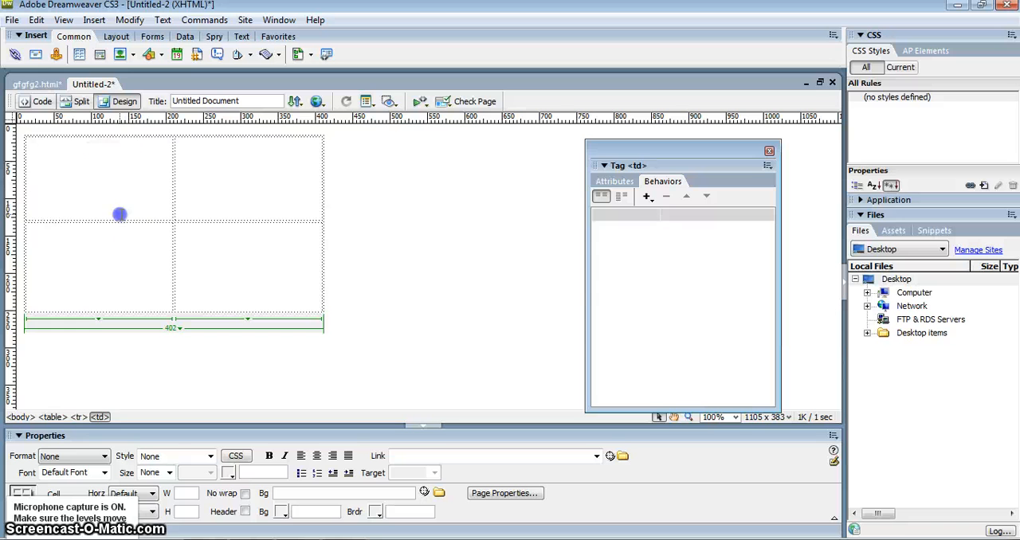
{"action": "left_click_drag", "start_coordinate": [118, 214], "coordinate": [141, 274]}
{"action": "right_click", "coordinate": [134, 192]}
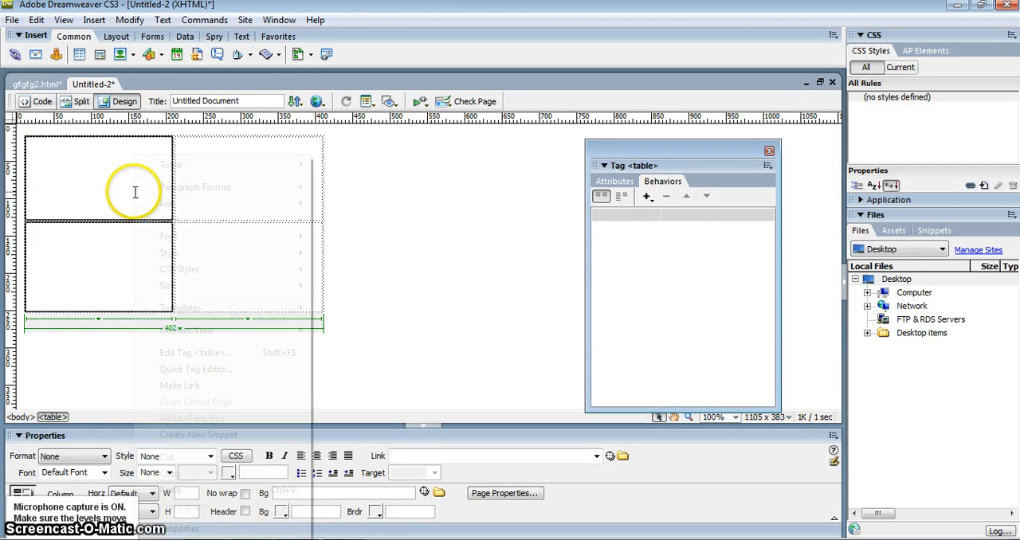
{"action": "mouse_move", "coordinate": [185, 169]}
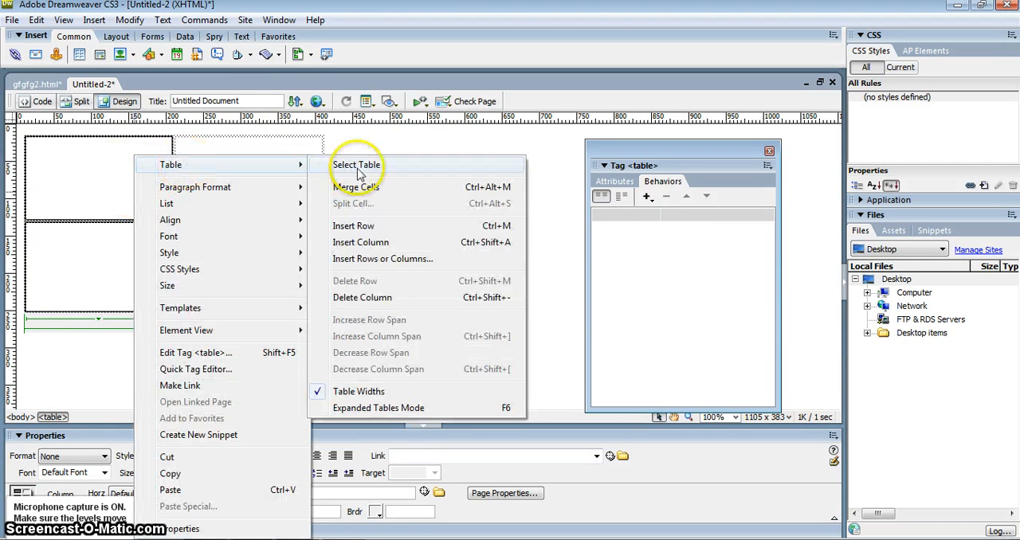
{"action": "left_click", "coordinate": [356, 187]}
- Insert the image CamerronSmall.jpg from the desktop into the table's upper-right cell
{"action": "left_click", "coordinate": [240, 157]}
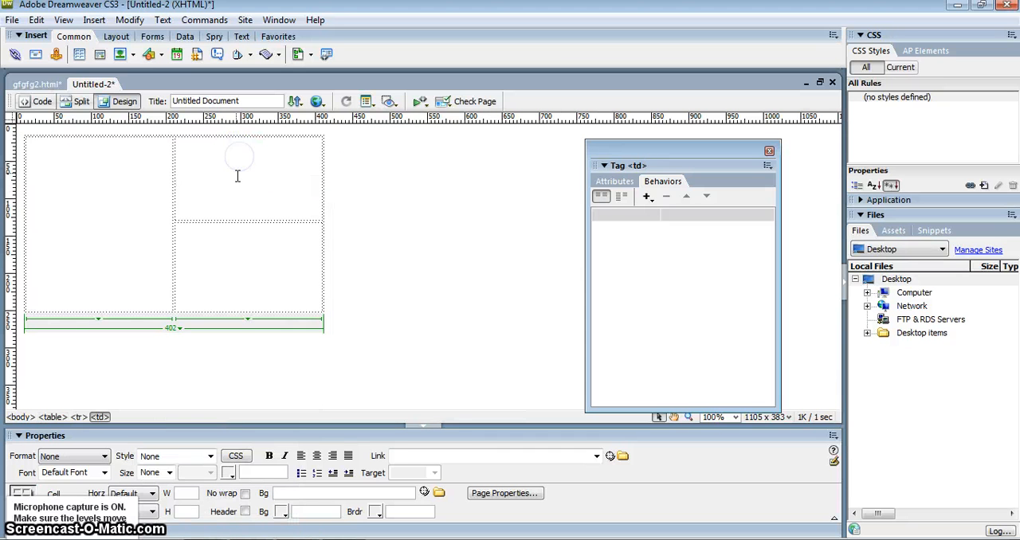
{"action": "left_click", "coordinate": [94, 20]}
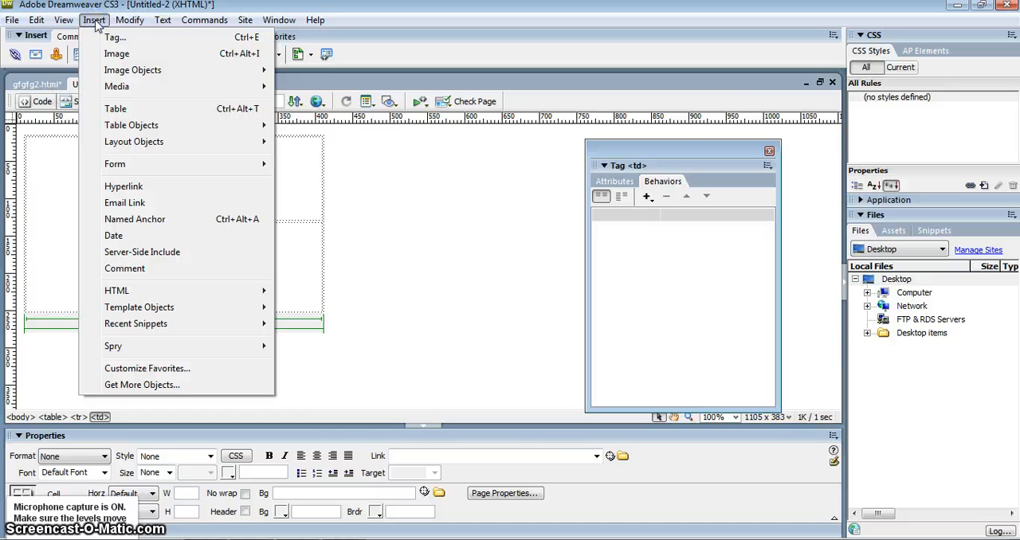
{"action": "left_click", "coordinate": [116, 53]}
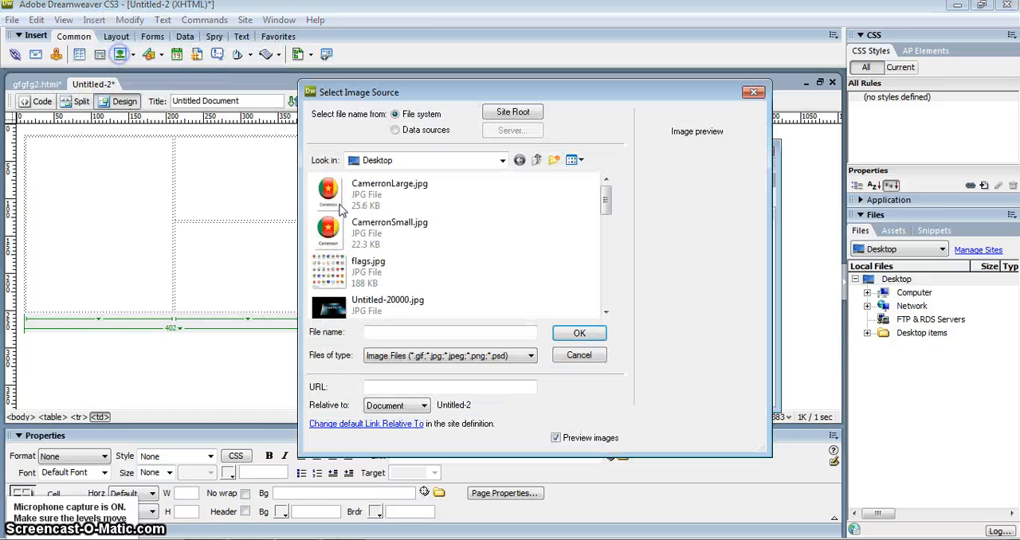
{"action": "left_click", "coordinate": [406, 232]}
{"action": "left_click", "coordinate": [521, 325]}
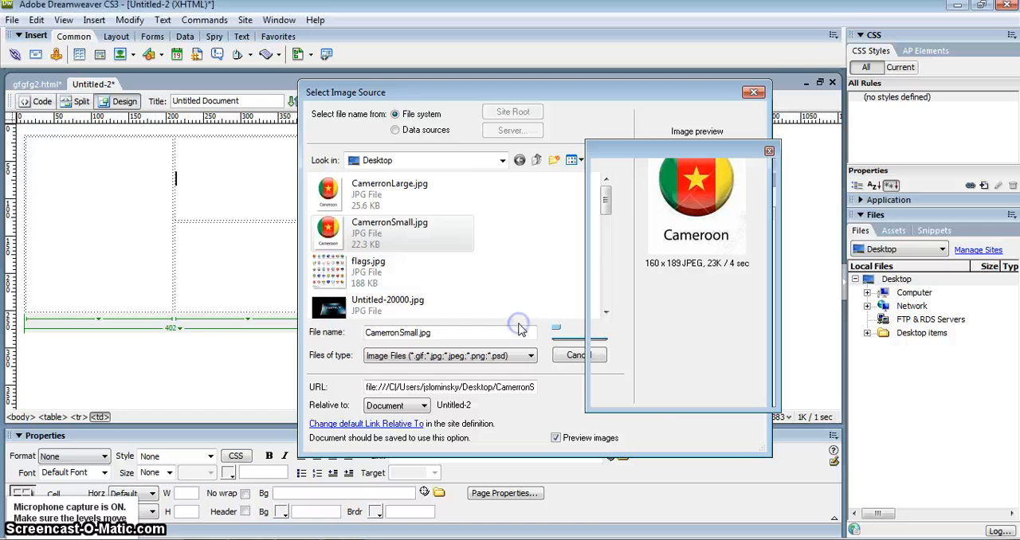
{"action": "left_click", "coordinate": [645, 237]}
{"action": "left_click", "coordinate": [388, 262]}
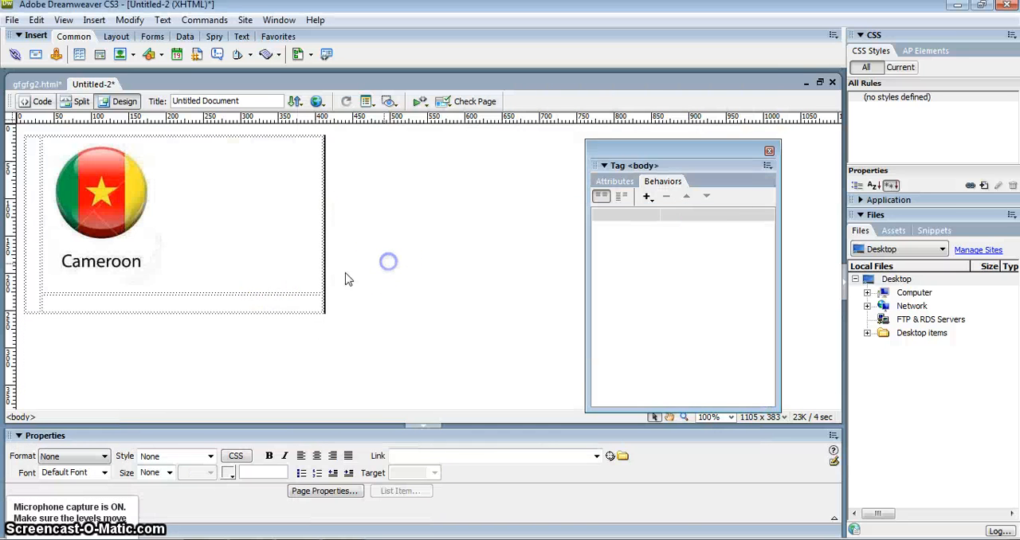
- Insert the image CamerronLarge.jpg from the desktop into the merged left cell of the table
{"action": "left_click", "coordinate": [29, 225]}
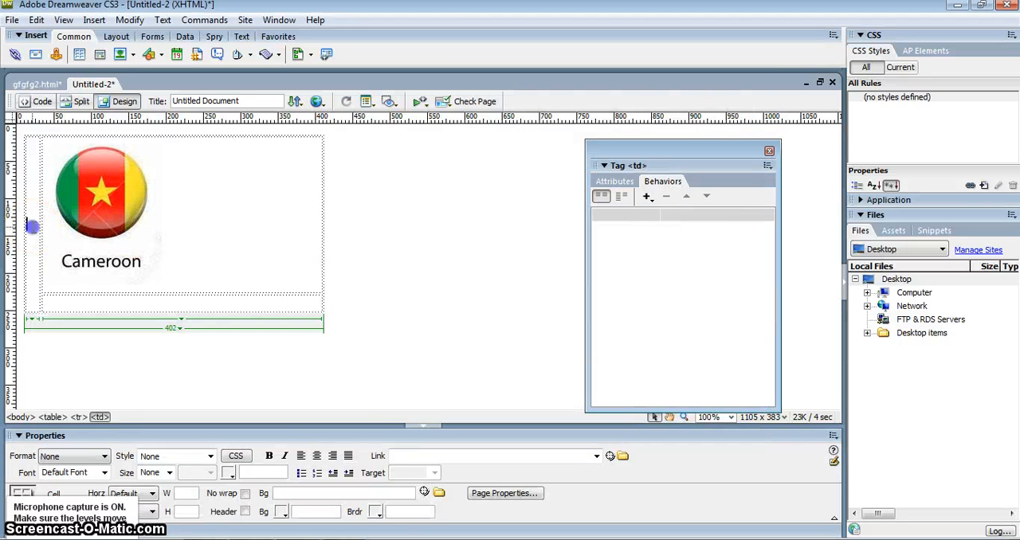
{"action": "left_click", "coordinate": [119, 197]}
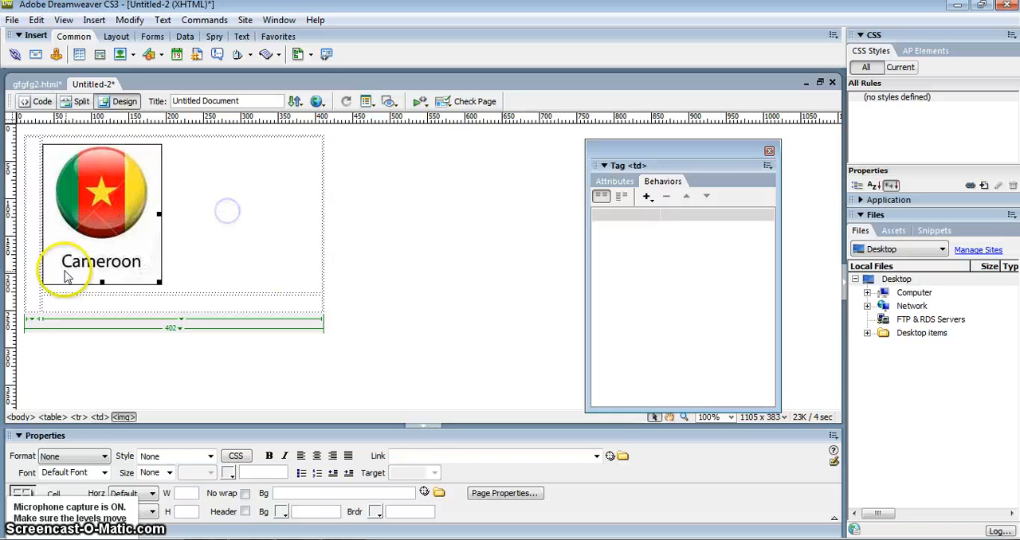
{"action": "left_click", "coordinate": [28, 239]}
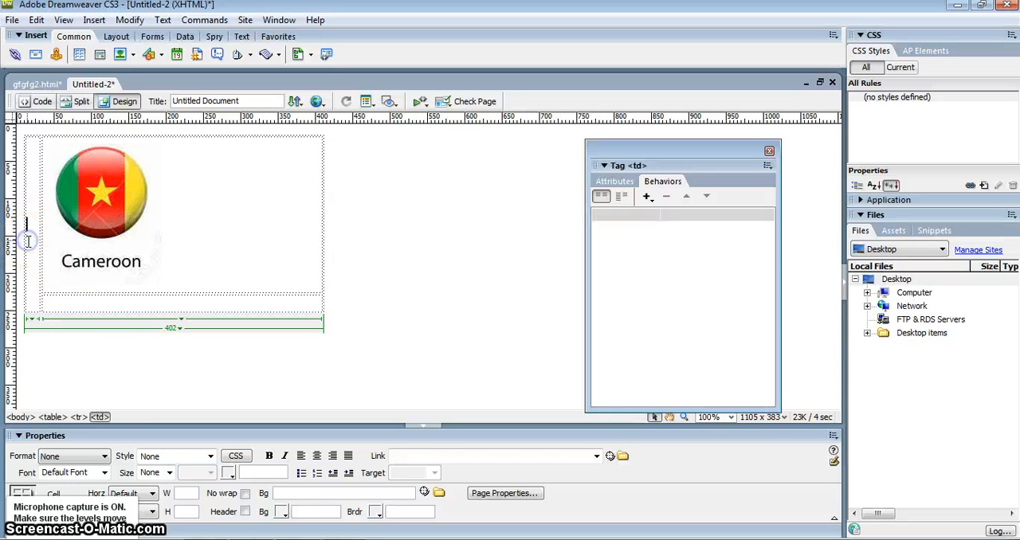
{"action": "left_click", "coordinate": [94, 22]}
{"action": "left_click", "coordinate": [120, 52]}
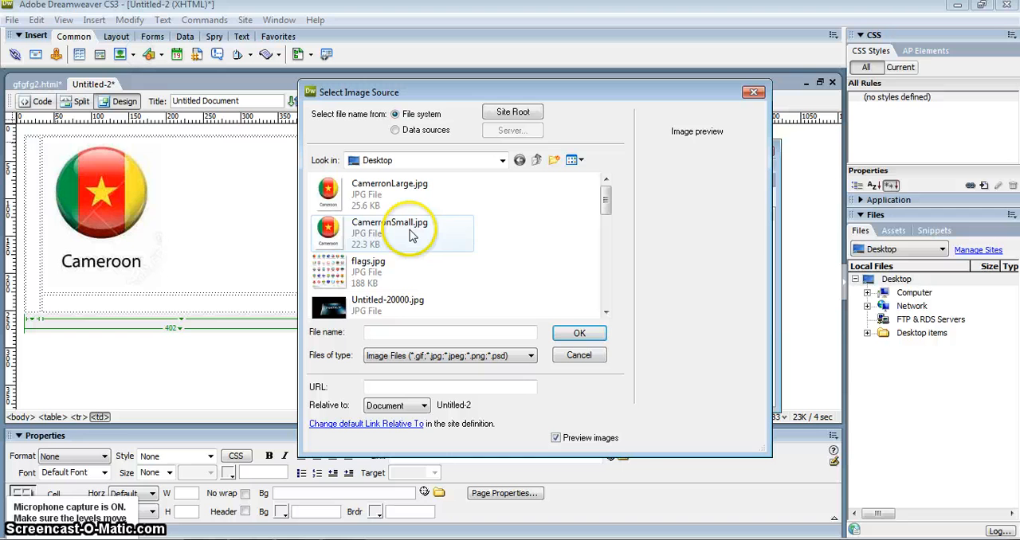
{"action": "left_click", "coordinate": [411, 190]}
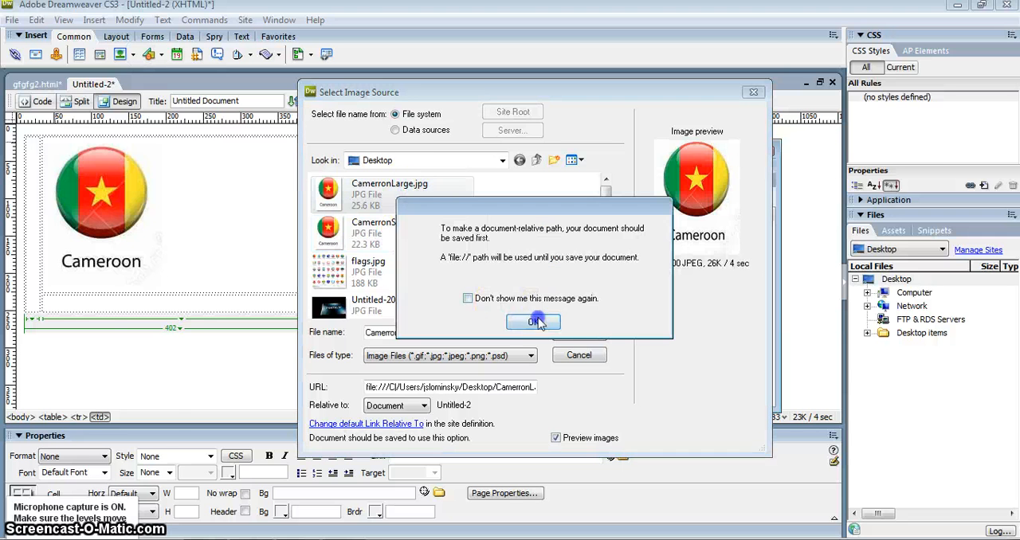
{"action": "left_click", "coordinate": [538, 322]}
{"action": "left_click", "coordinate": [648, 240]}
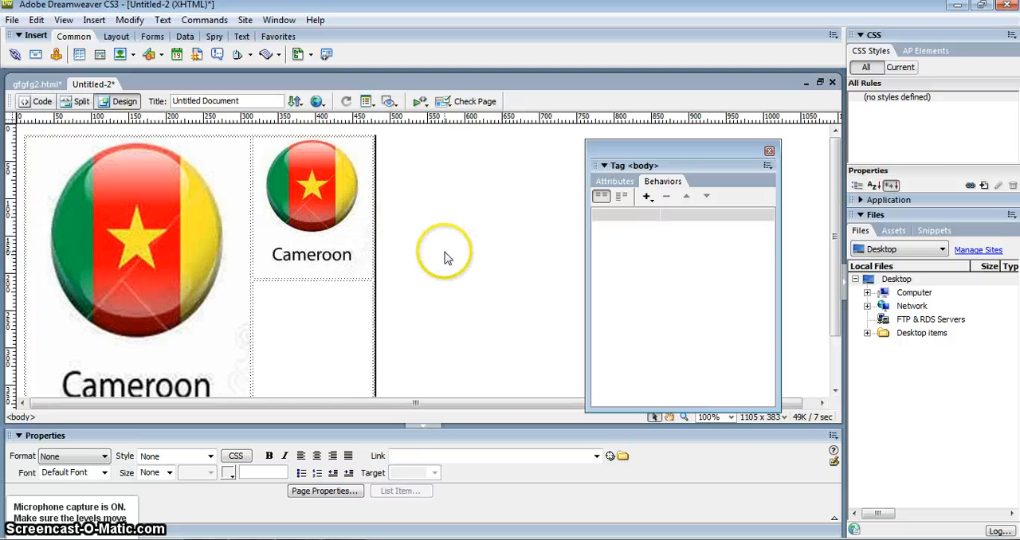
- Review the large and small flag images in the table and check that Behaviors is available for the small image
{"action": "scroll", "coordinate": [450, 258], "scroll_direction": "down", "scroll_amount": 2}
{"action": "scroll", "coordinate": [450, 259], "scroll_direction": "up", "scroll_amount": 1}
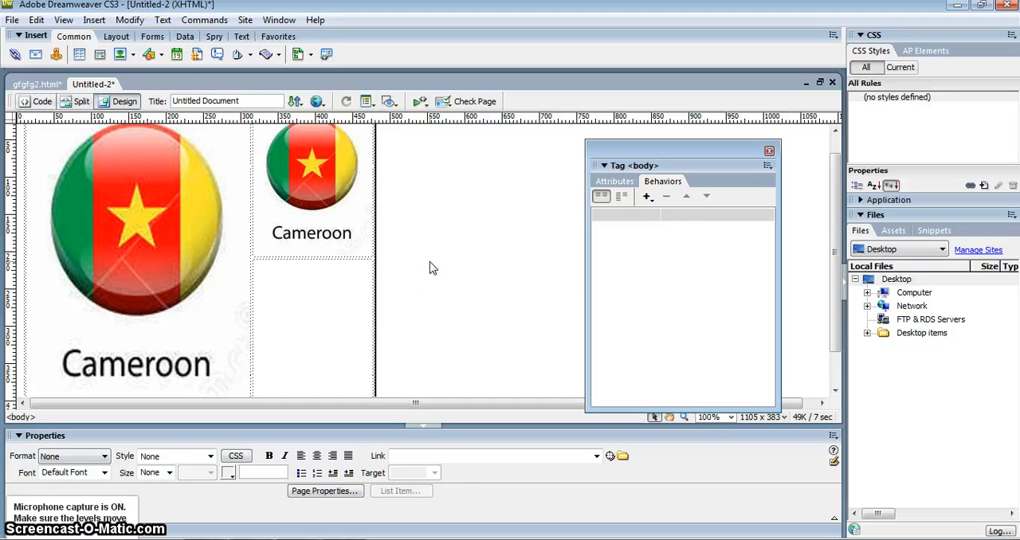
{"action": "scroll", "coordinate": [430, 268], "scroll_direction": "down", "scroll_amount": 1}
{"action": "scroll", "coordinate": [430, 270], "scroll_direction": "up", "scroll_amount": 2}
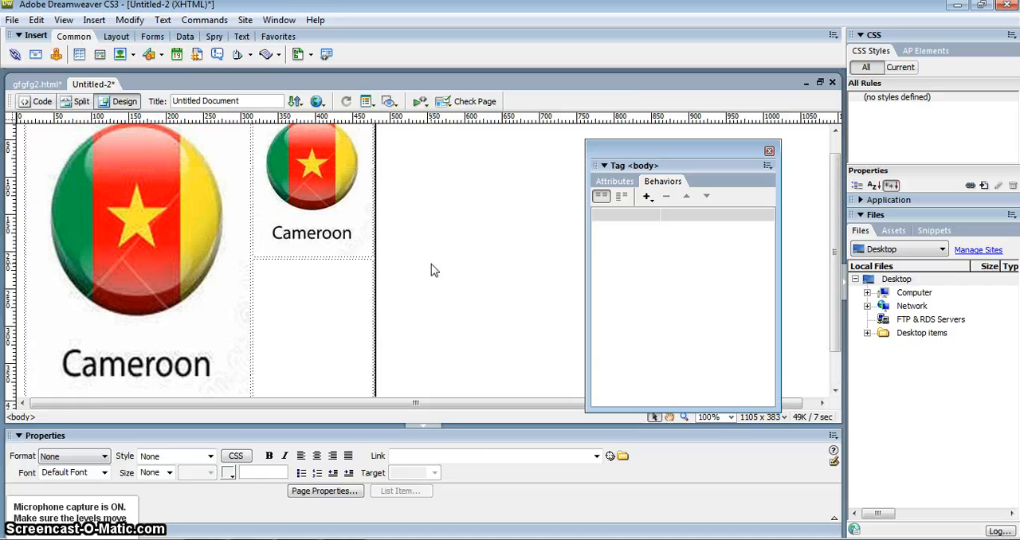
{"action": "left_click", "coordinate": [311, 239]}
{"action": "left_click", "coordinate": [191, 262]}
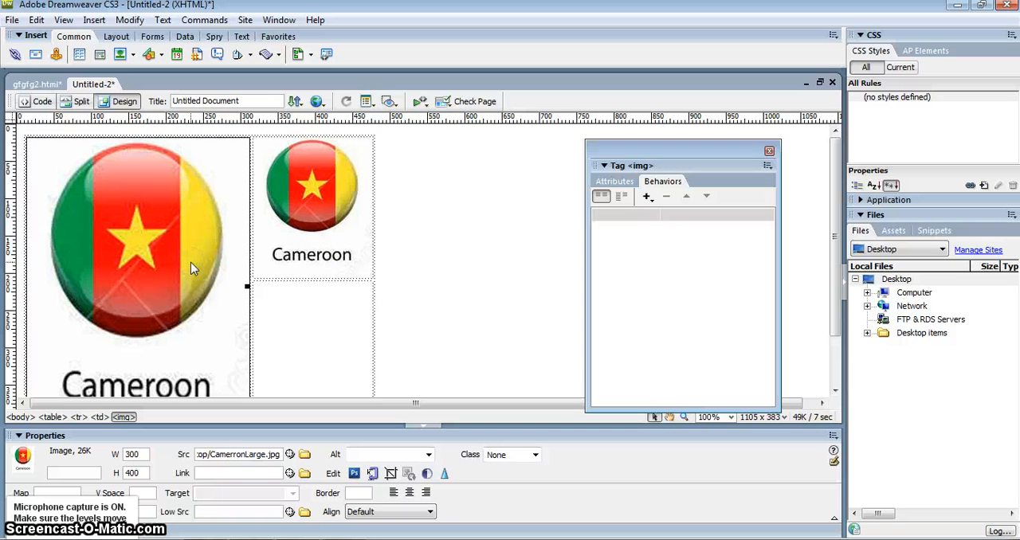
{"action": "left_click", "coordinate": [290, 239]}
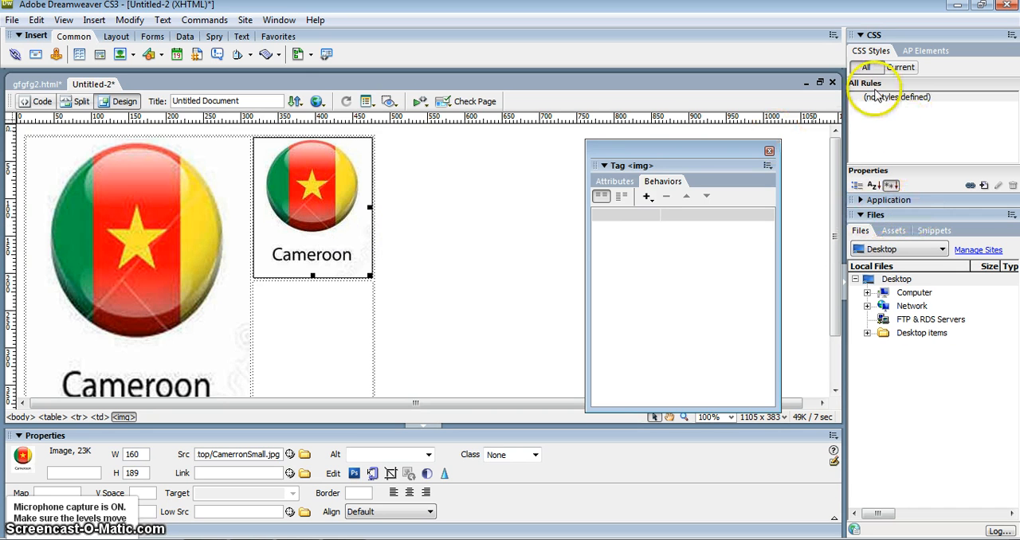
{"action": "left_click_drag", "start_coordinate": [671, 151], "coordinate": [673, 151]}
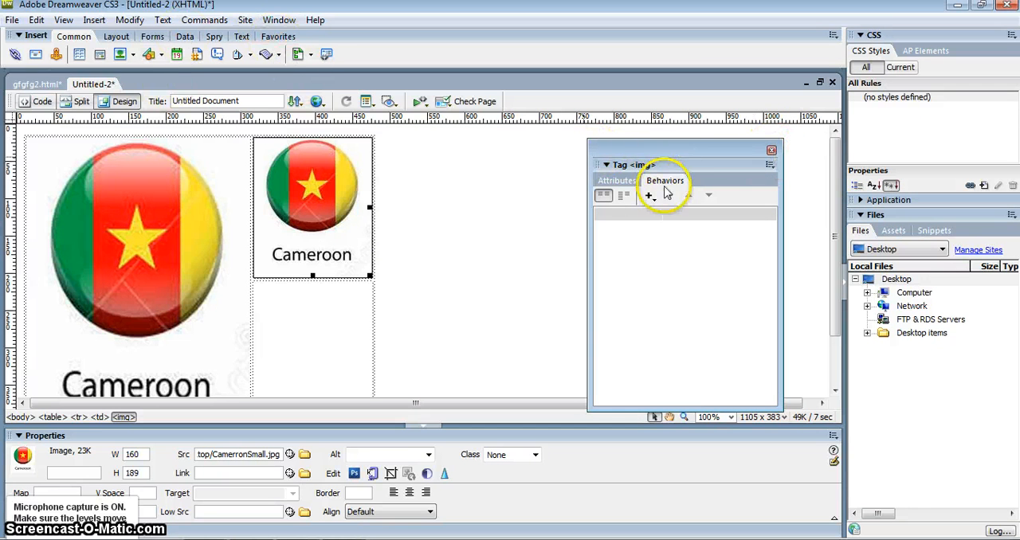
{"action": "left_click", "coordinate": [274, 21]}
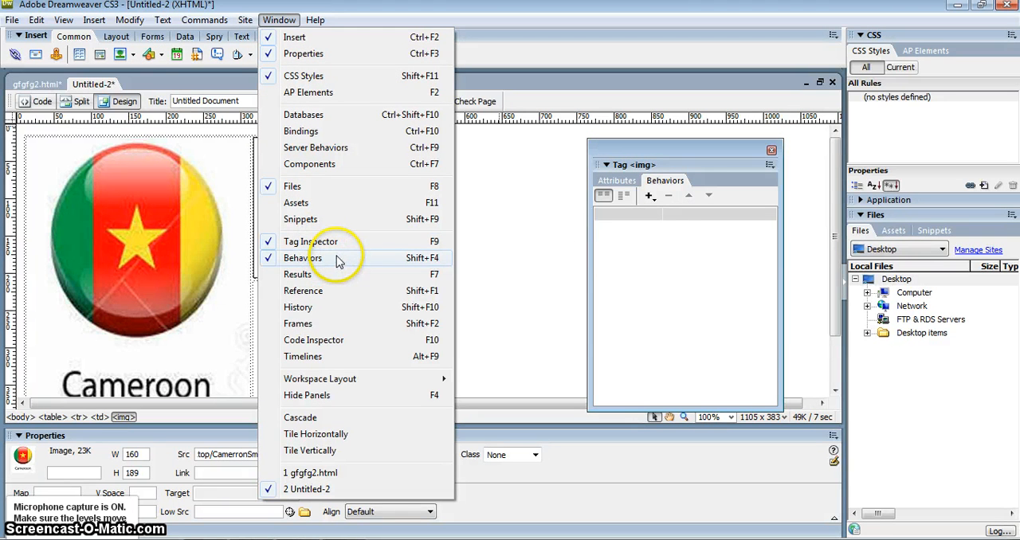
{"action": "left_click", "coordinate": [703, 163]}
{"action": "left_click", "coordinate": [648, 195]}
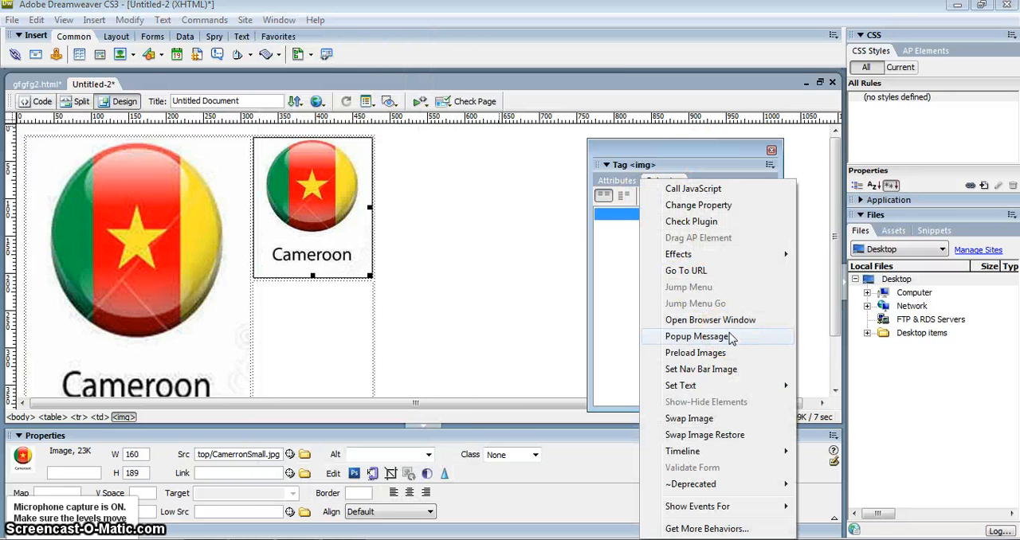
{"action": "left_click", "coordinate": [737, 255]}
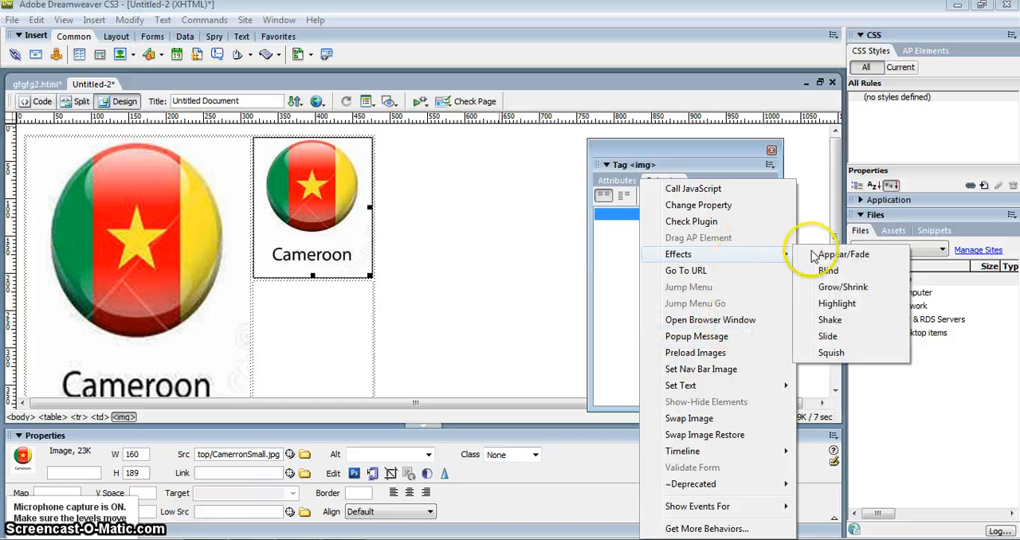
{"action": "left_click", "coordinate": [829, 255]}
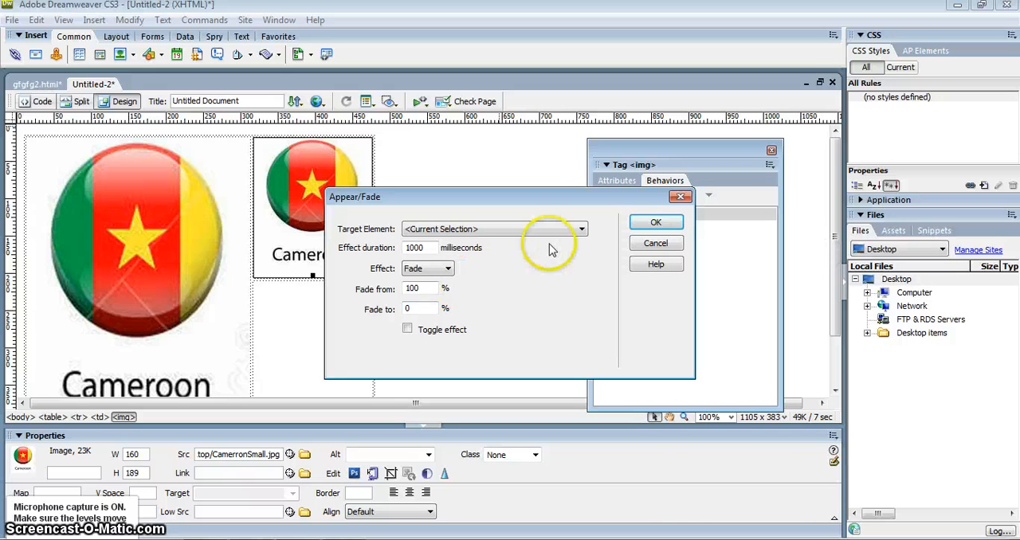
{"action": "left_click", "coordinate": [574, 230]}
{"action": "left_click", "coordinate": [573, 242]}
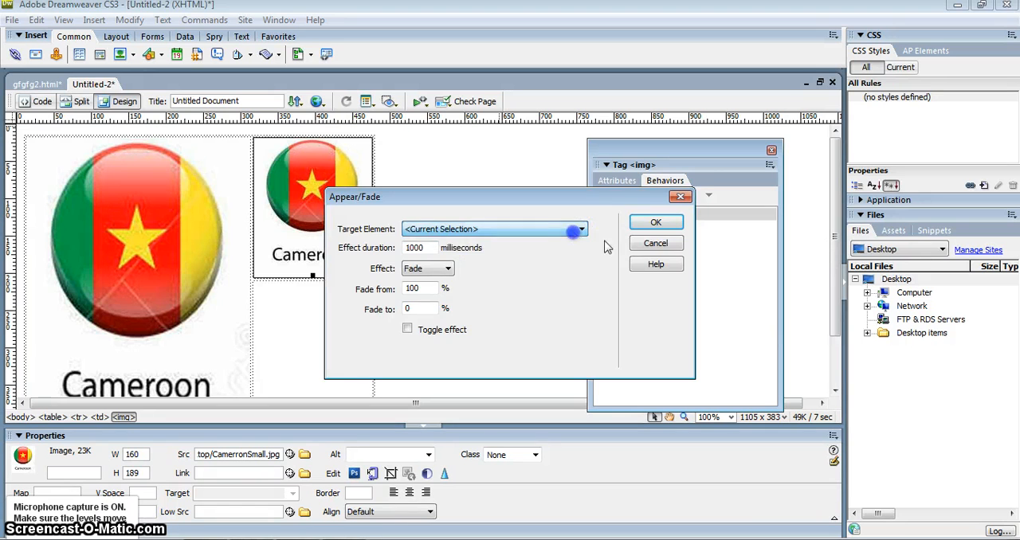
{"action": "left_click", "coordinate": [656, 224]}
- Name the large flag image CenterImage and the small flag image Image1
{"action": "left_click", "coordinate": [46, 264]}
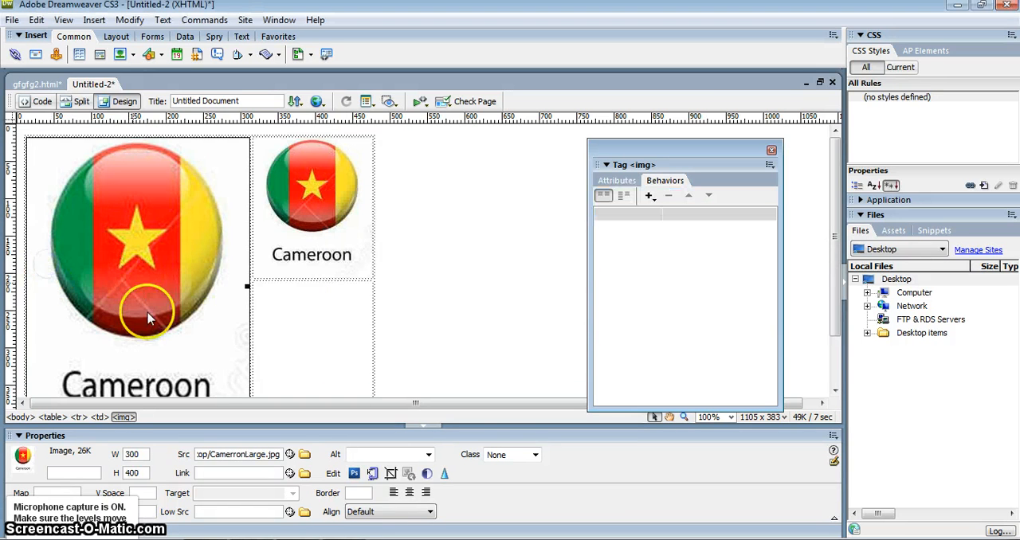
{"action": "left_click", "coordinate": [86, 473]}
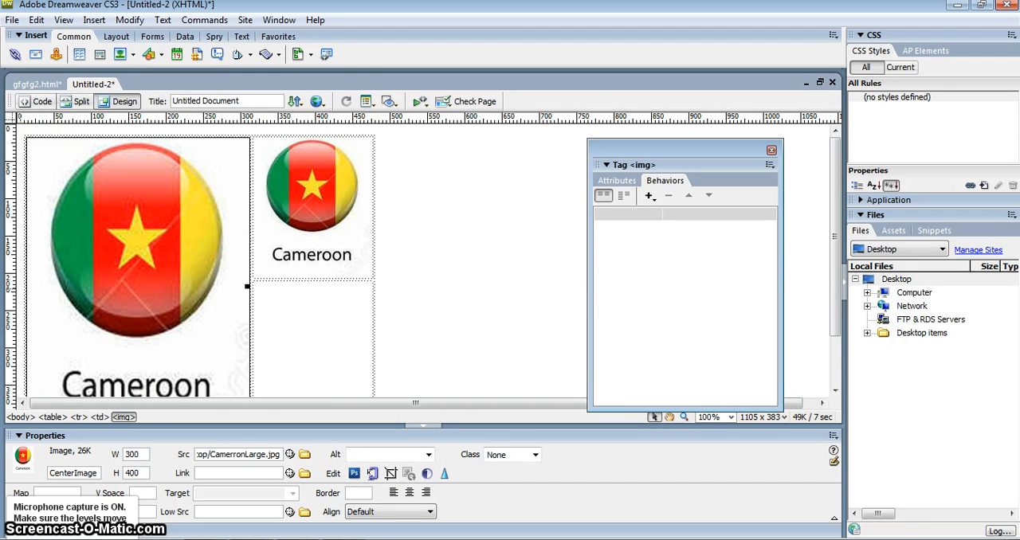
{"action": "left_click", "coordinate": [326, 171]}
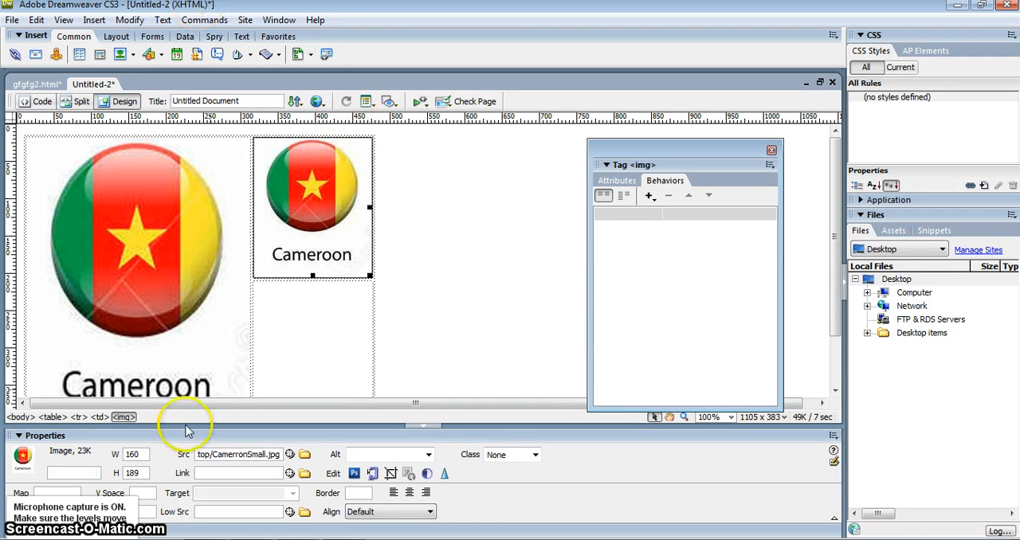
{"action": "left_click", "coordinate": [73, 473]}
{"action": "type", "text": "Image1"}
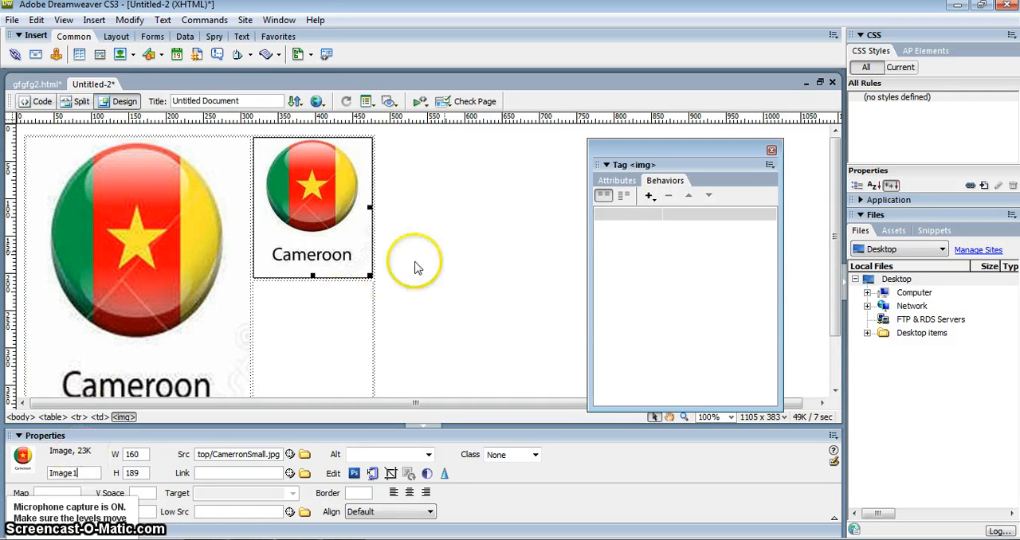
{"action": "left_click", "coordinate": [466, 249]}
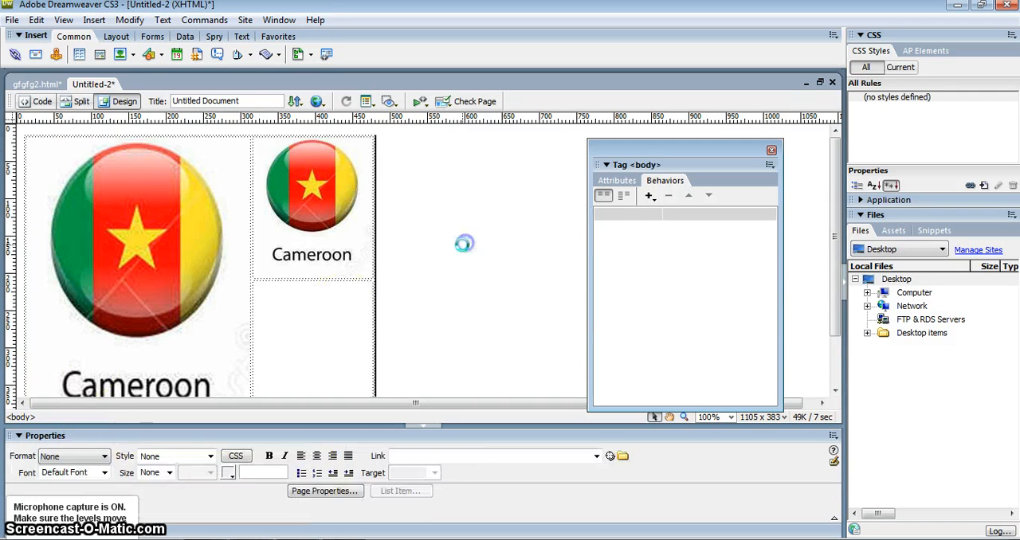
- Add an Appear/Fade behavior to the small flag image, targeting img "CenterImage" with the effect set to Appear
{"action": "left_click", "coordinate": [358, 228]}
{"action": "left_click", "coordinate": [649, 195]}
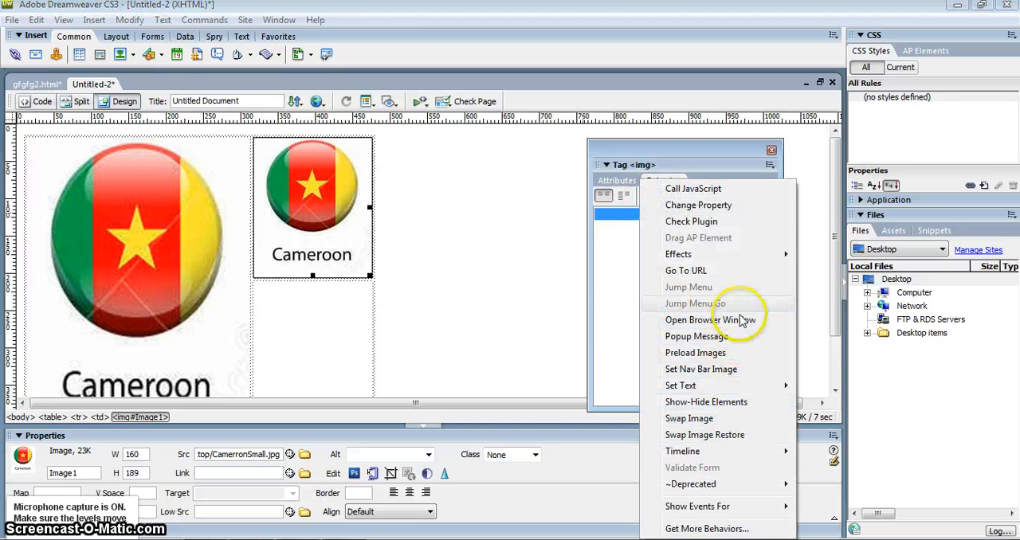
{"action": "mouse_move", "coordinate": [793, 255]}
{"action": "left_click", "coordinate": [846, 255]}
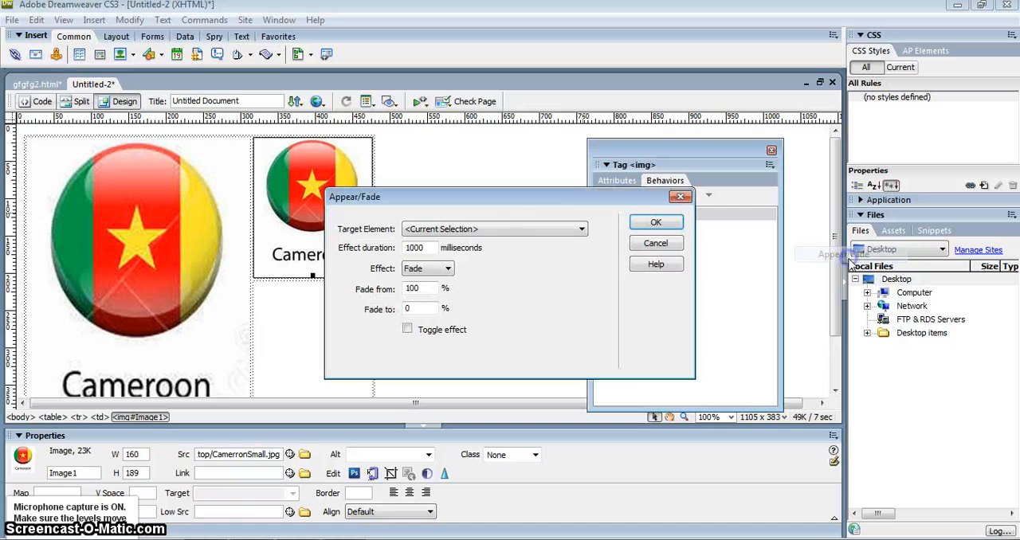
{"action": "left_click", "coordinate": [551, 229]}
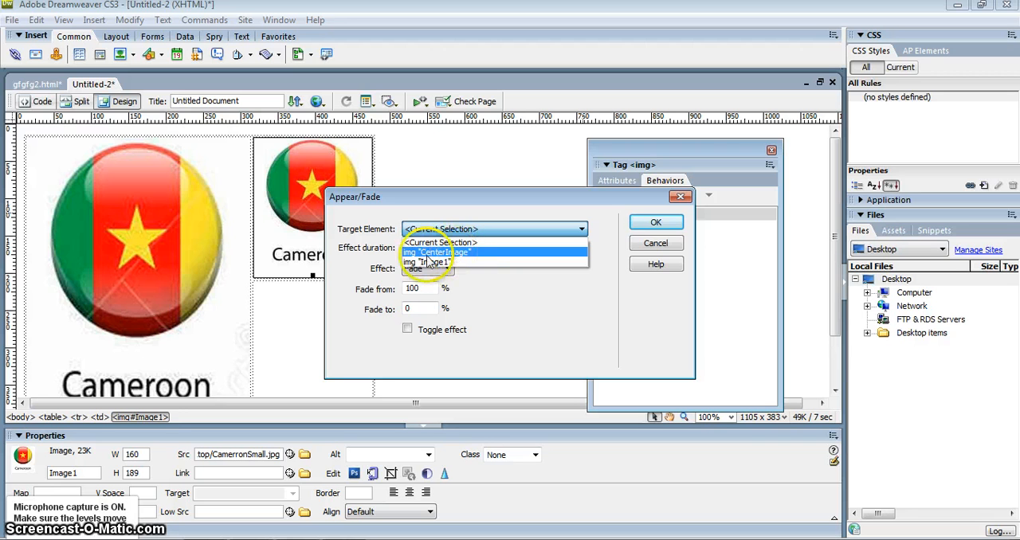
{"action": "left_click", "coordinate": [455, 252]}
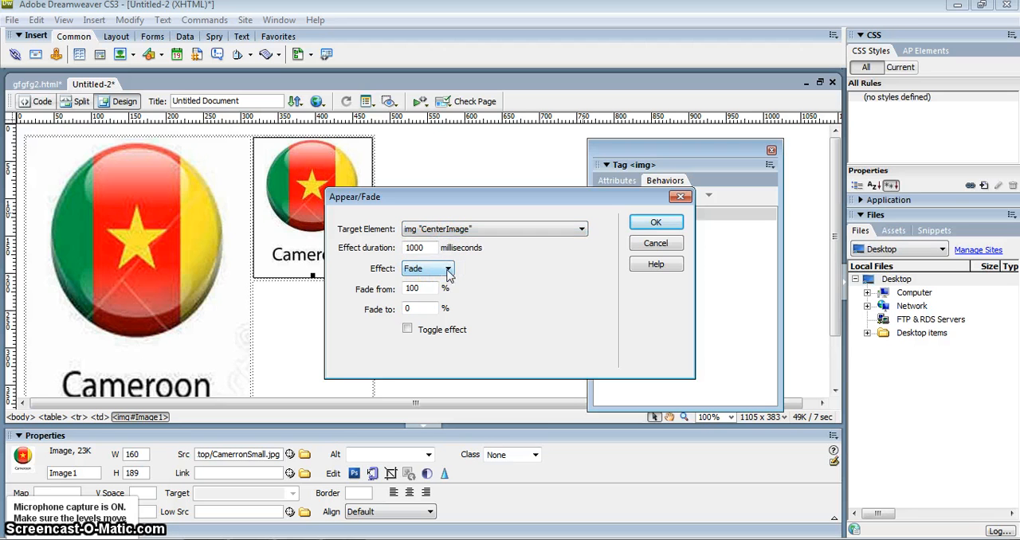
{"action": "left_click", "coordinate": [448, 271]}
{"action": "left_click", "coordinate": [443, 282]}
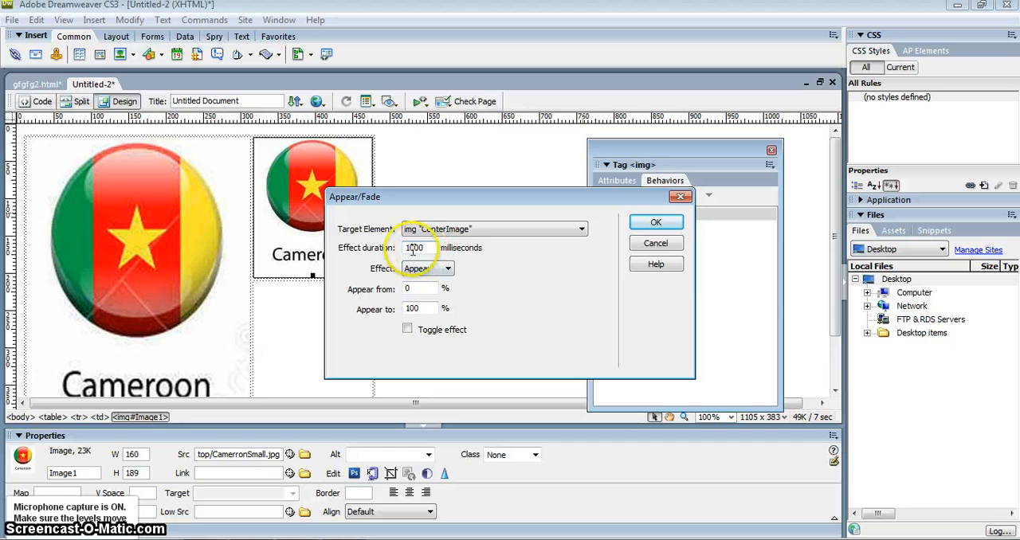
{"action": "left_click", "coordinate": [655, 223]}
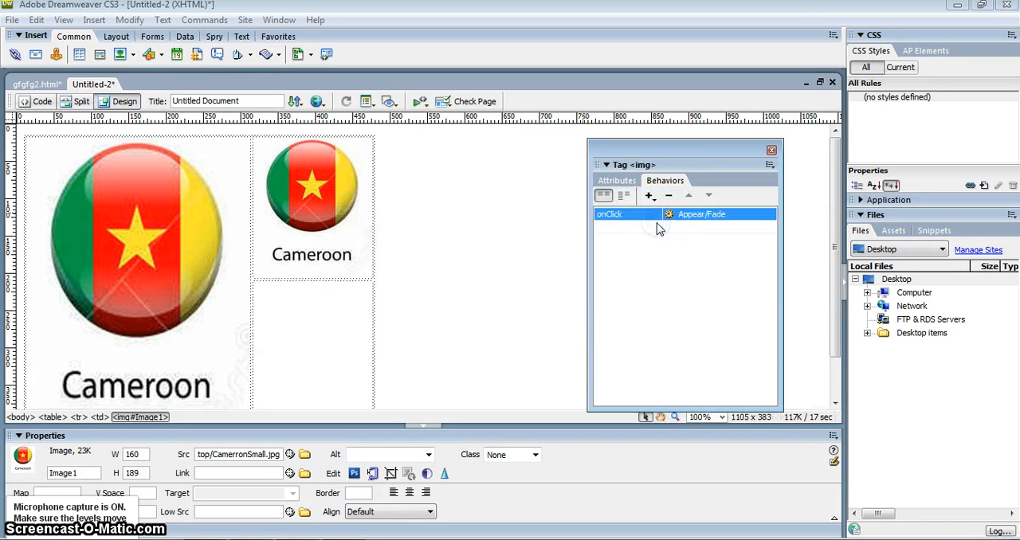
- Change the trigger event of the small flag image's Appear/Fade behavior to onMouseOver
{"action": "left_click", "coordinate": [649, 214]}
{"action": "left_click", "coordinate": [655, 215]}
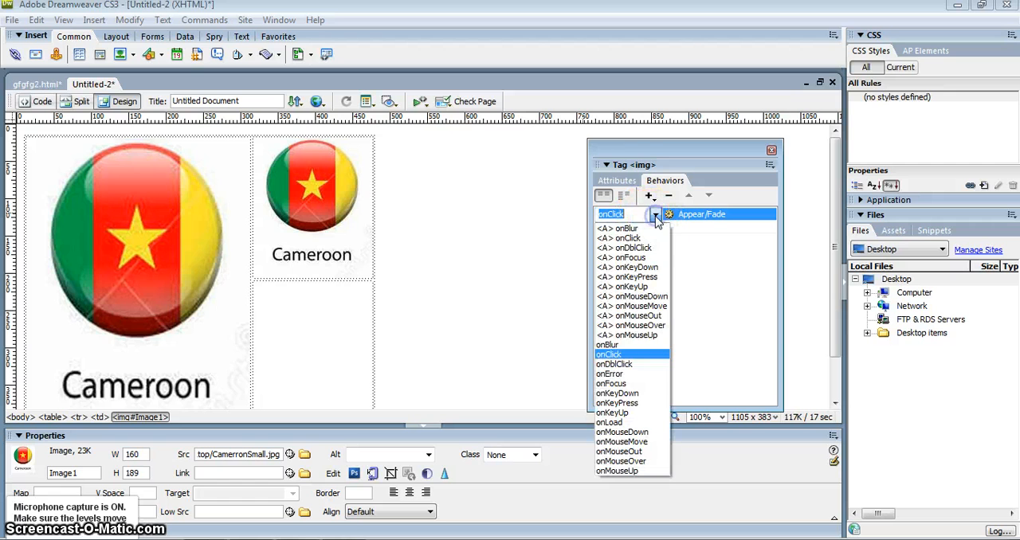
{"action": "left_click", "coordinate": [630, 335]}
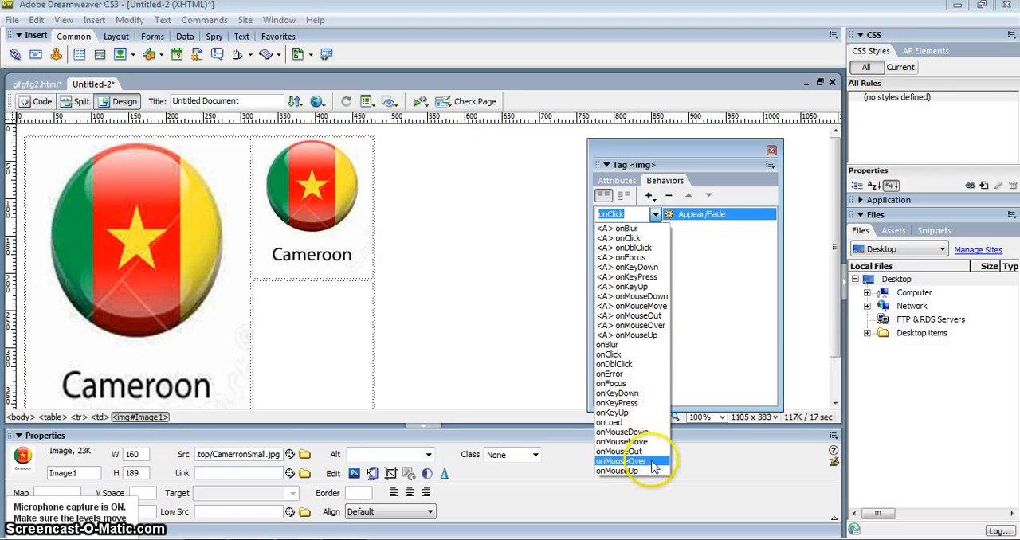
{"action": "left_click", "coordinate": [629, 461]}
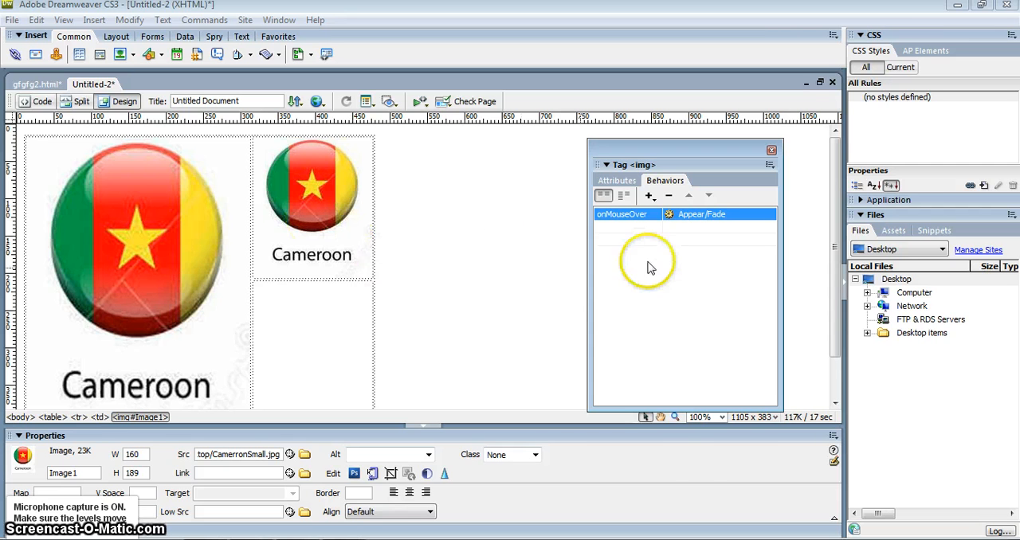
- Add a second Appear/Fade behavior to the small flag image, targeting img "CenterImage" with the Fade effect from 100% to 0%
{"action": "left_click", "coordinate": [649, 196]}
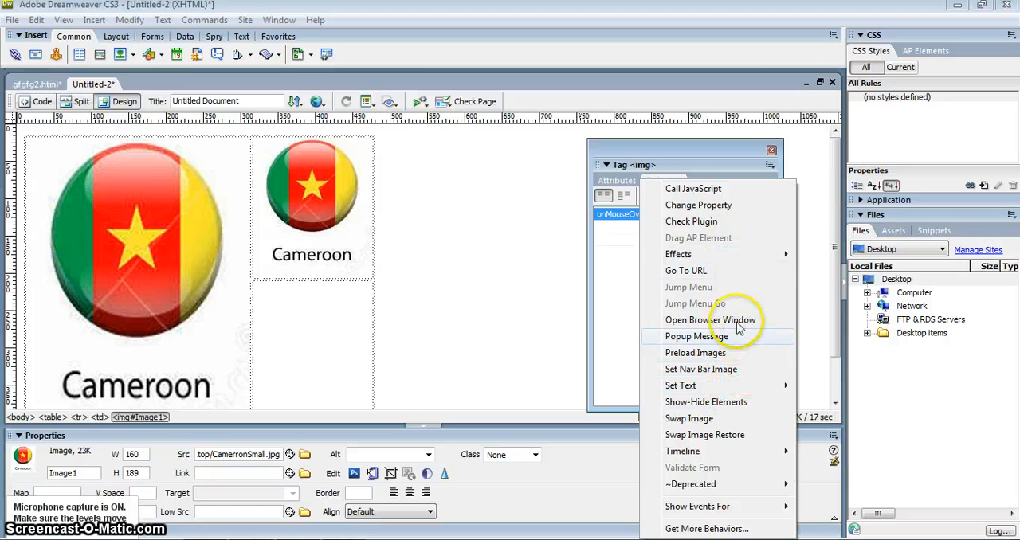
{"action": "mouse_move", "coordinate": [766, 255]}
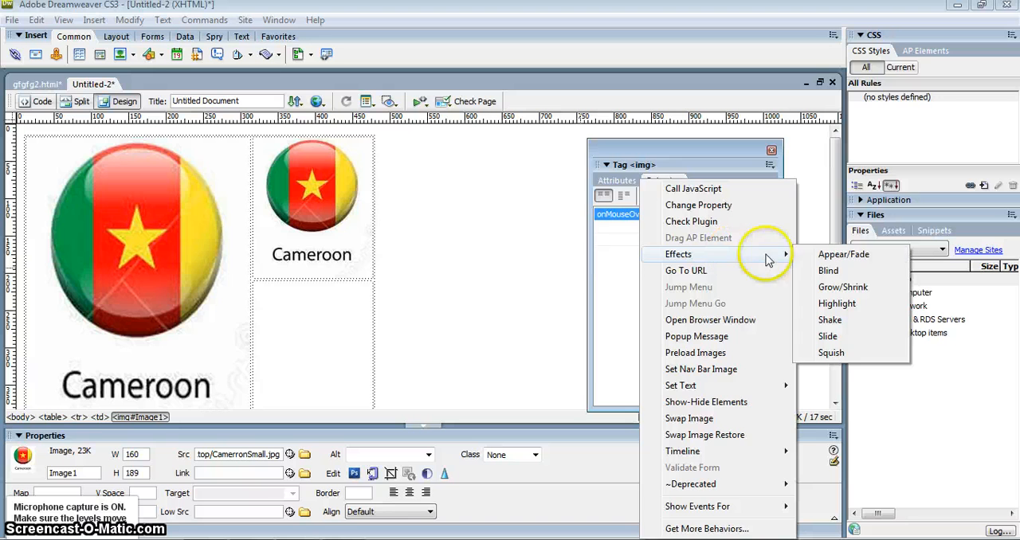
{"action": "left_click", "coordinate": [841, 255]}
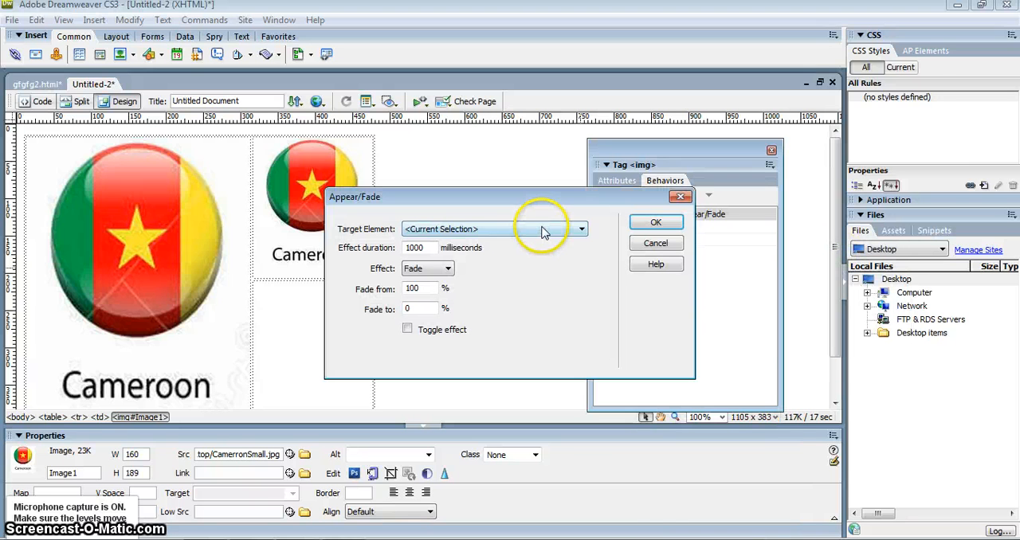
{"action": "left_click", "coordinate": [541, 230]}
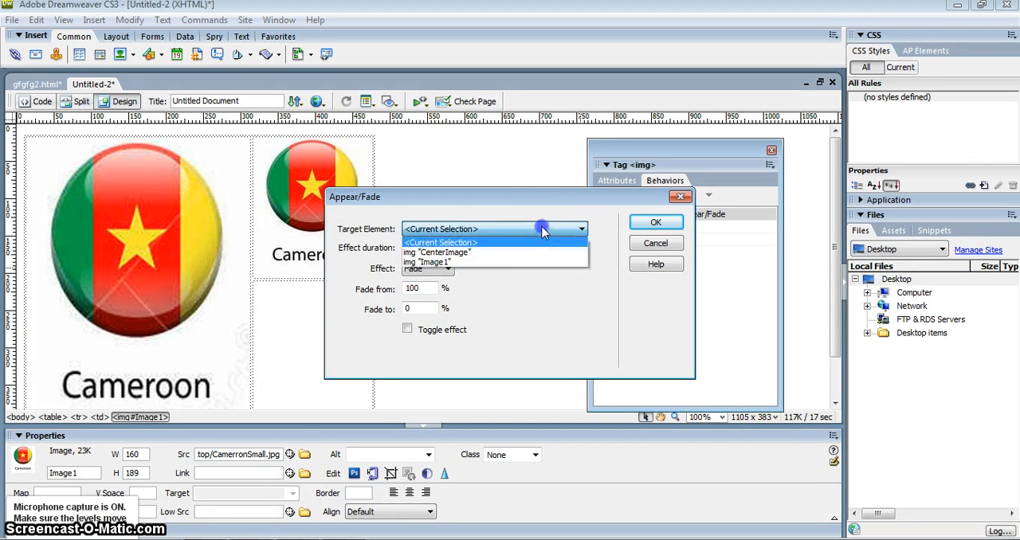
{"action": "left_click", "coordinate": [505, 253]}
{"action": "left_click", "coordinate": [655, 223]}
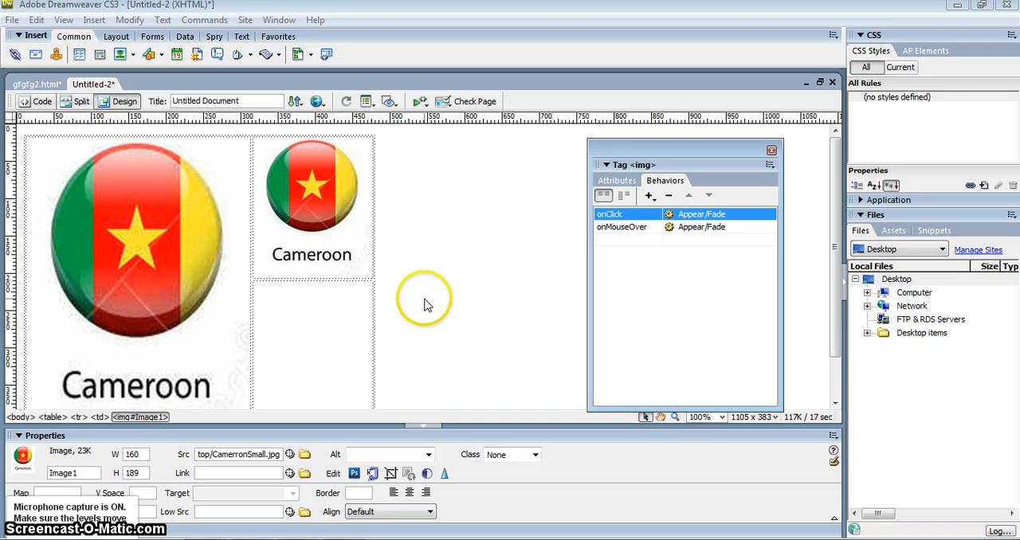
- Preview the page in the browser, saving it to the Desktop as example.html
{"action": "left_click", "coordinate": [464, 308]}
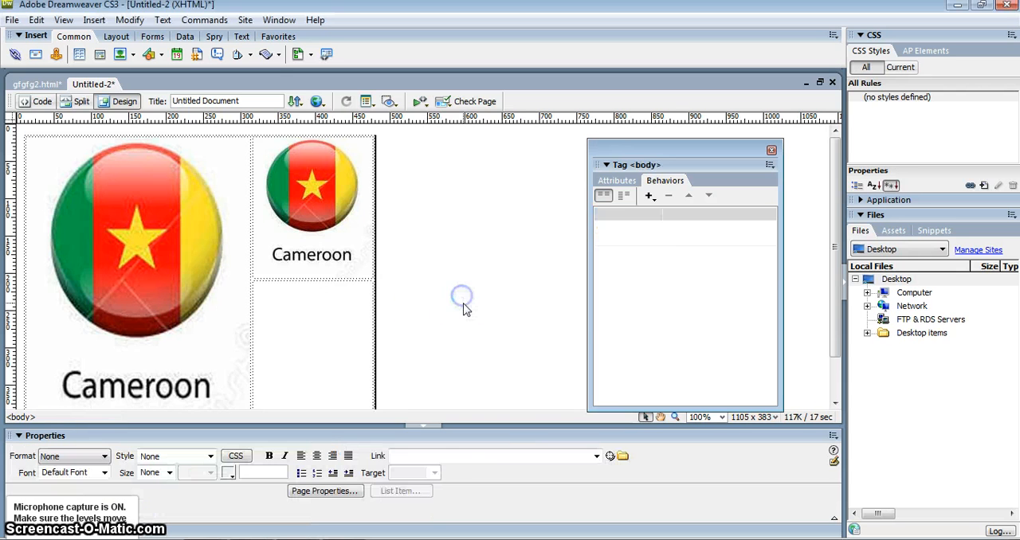
{"action": "key", "text": "F12"}
{"action": "left_click", "coordinate": [453, 310]}
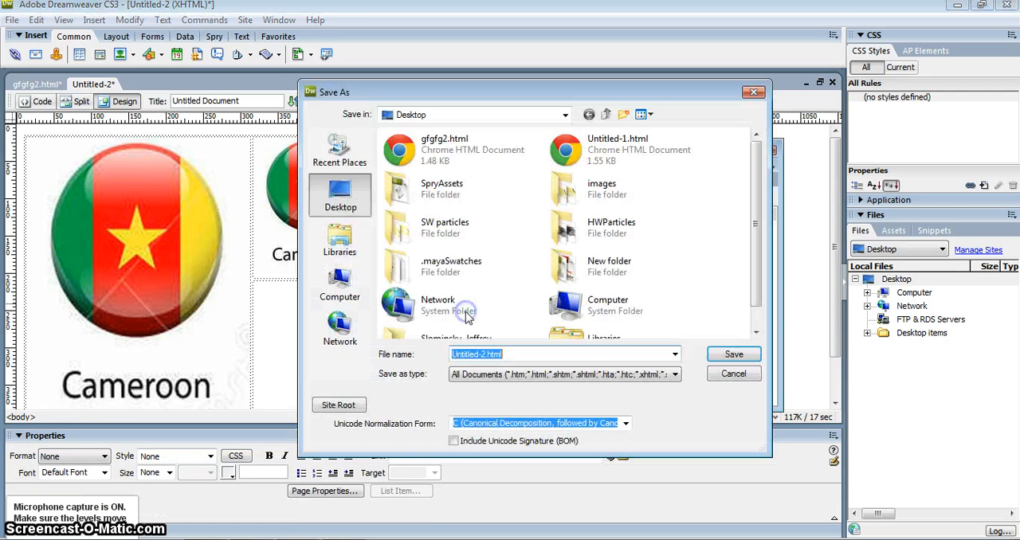
{"action": "left_click", "coordinate": [481, 353]}
{"action": "left_click_drag", "start_coordinate": [486, 353], "coordinate": [425, 353]}
{"action": "type", "text": "ex"}
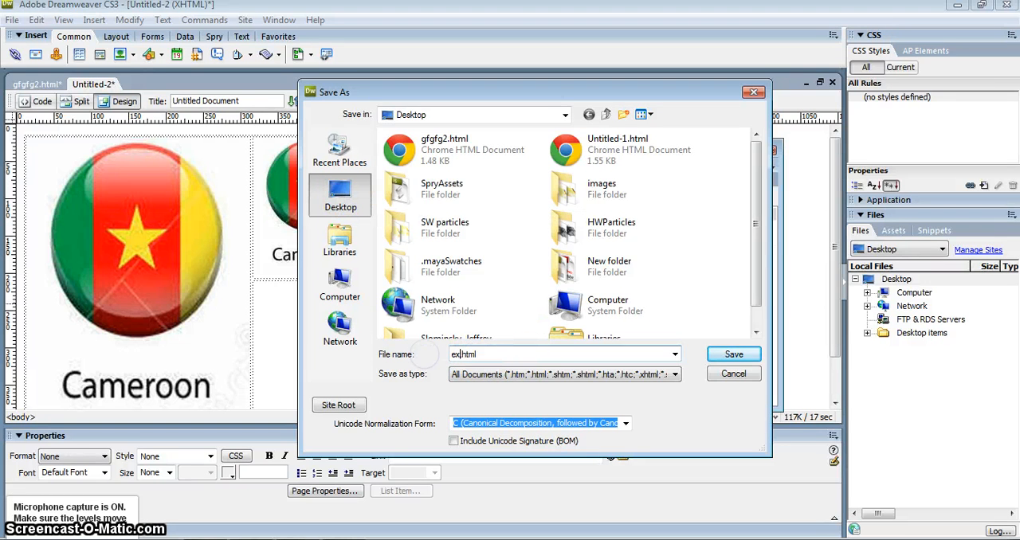
{"action": "type", "text": "ample"}
{"action": "key", "text": "Return"}
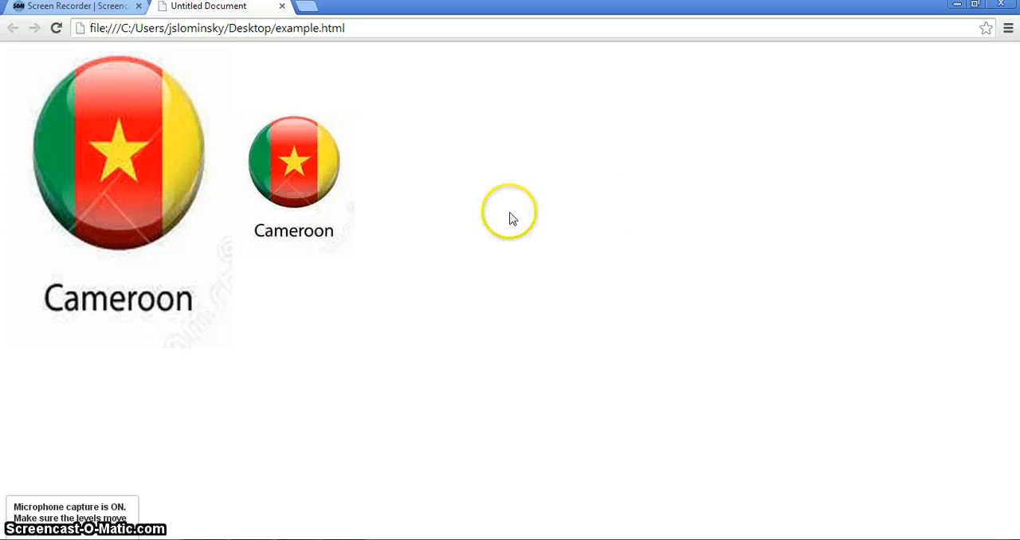
- Test the mouse-over and click effects of the small flag image on the large flag in the browser
{"action": "left_click", "coordinate": [432, 183]}
{"action": "left_click", "coordinate": [333, 181]}
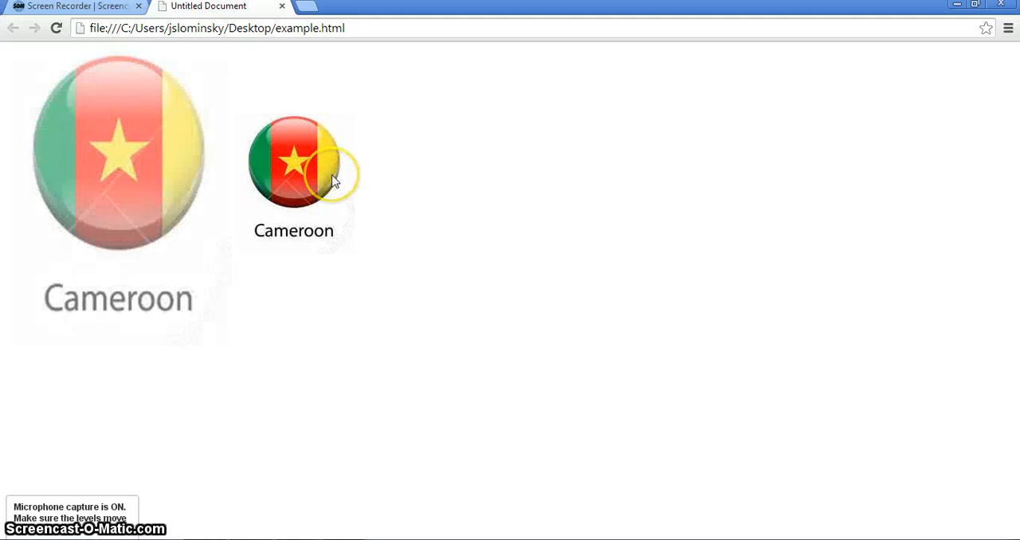
{"action": "left_click", "coordinate": [539, 198]}
{"action": "left_click", "coordinate": [326, 181]}
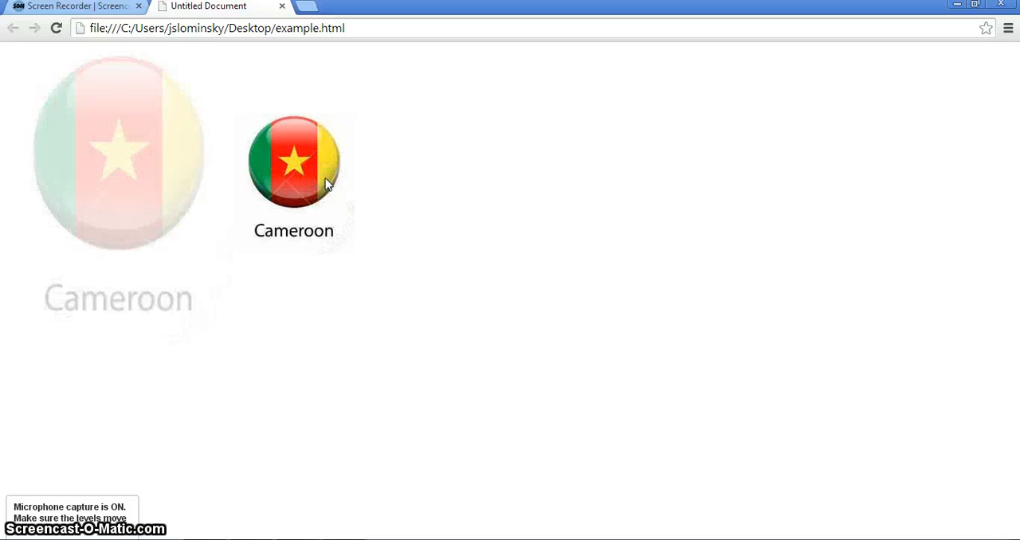
{"action": "left_click", "coordinate": [313, 165]}
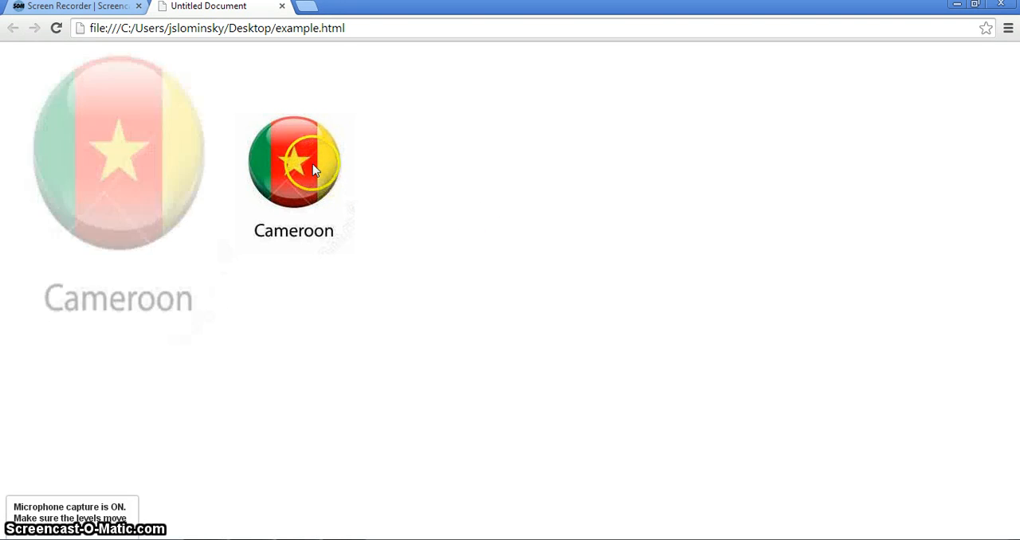